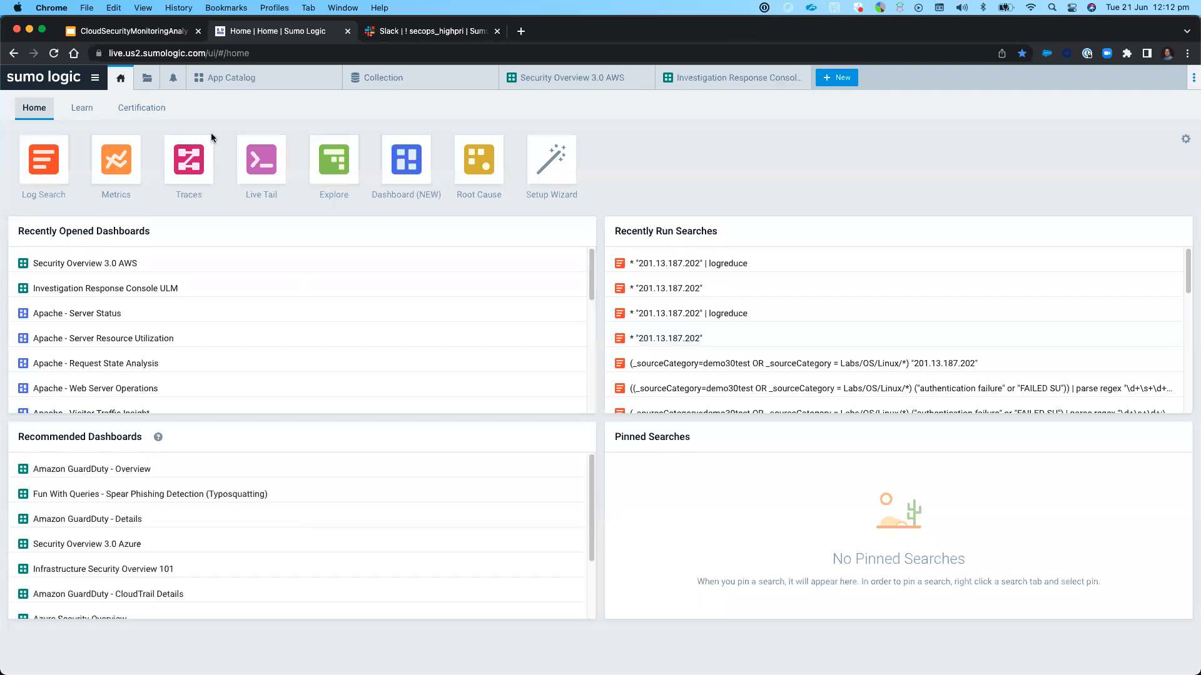
Expand the side navigation and browse the Compliance and Security category of the App Catalog
left_click(95, 80)
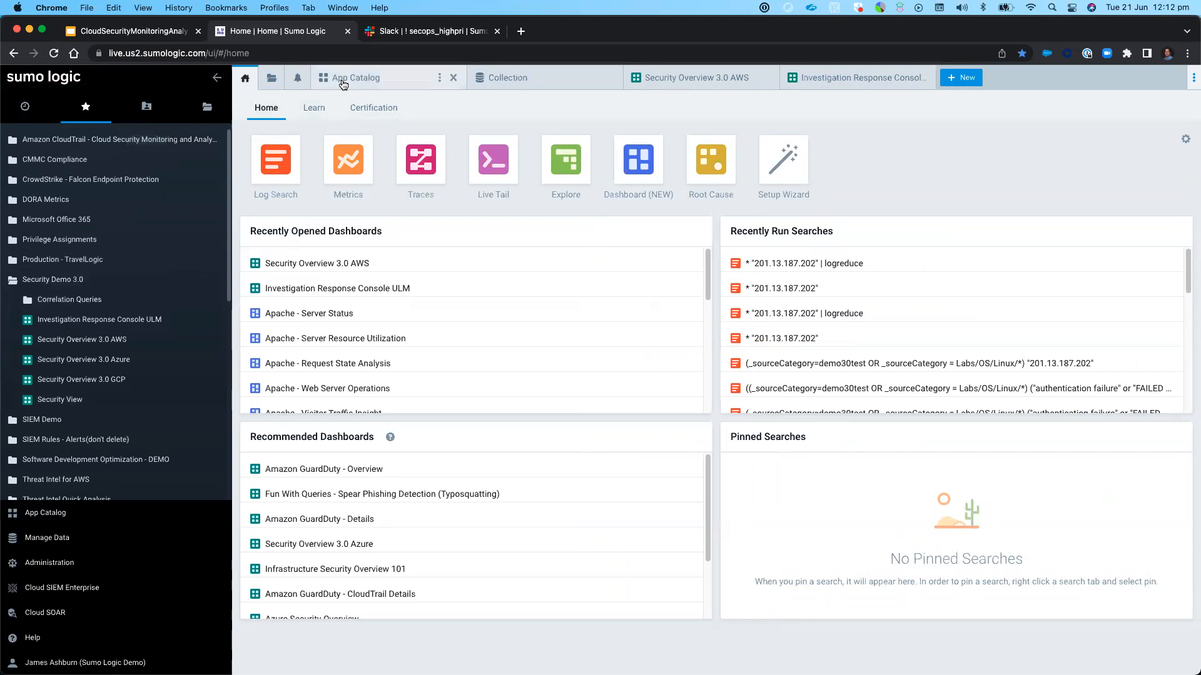
left_click(379, 86)
left_click(261, 118)
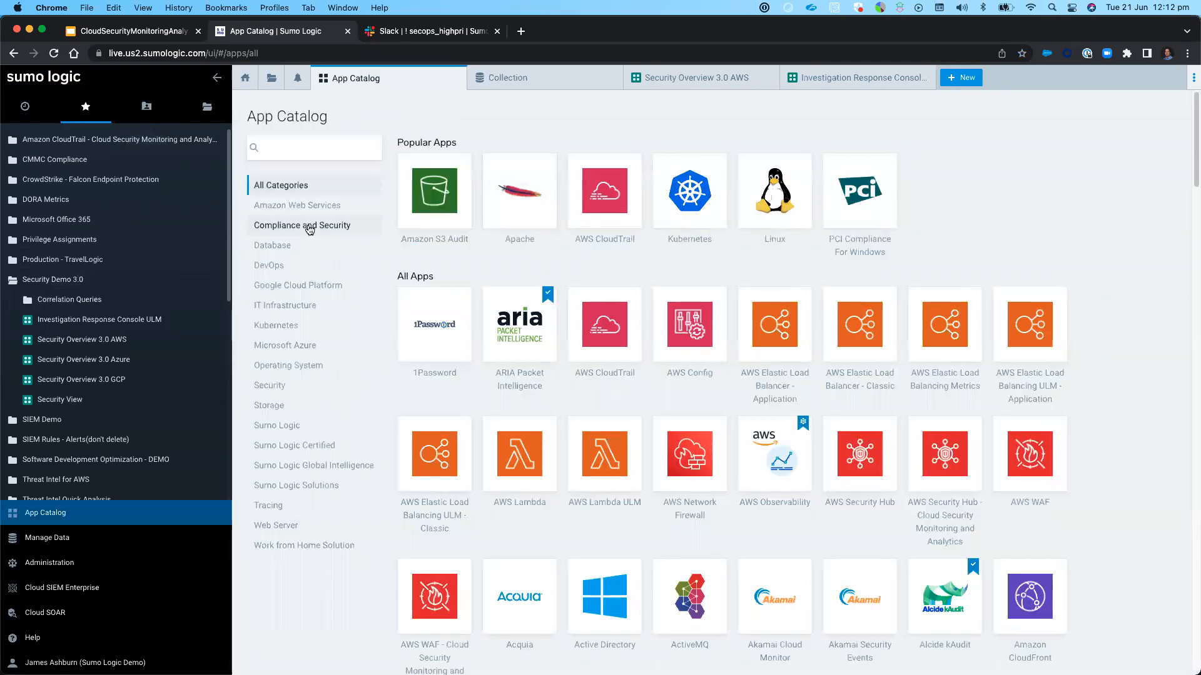
left_click(308, 226)
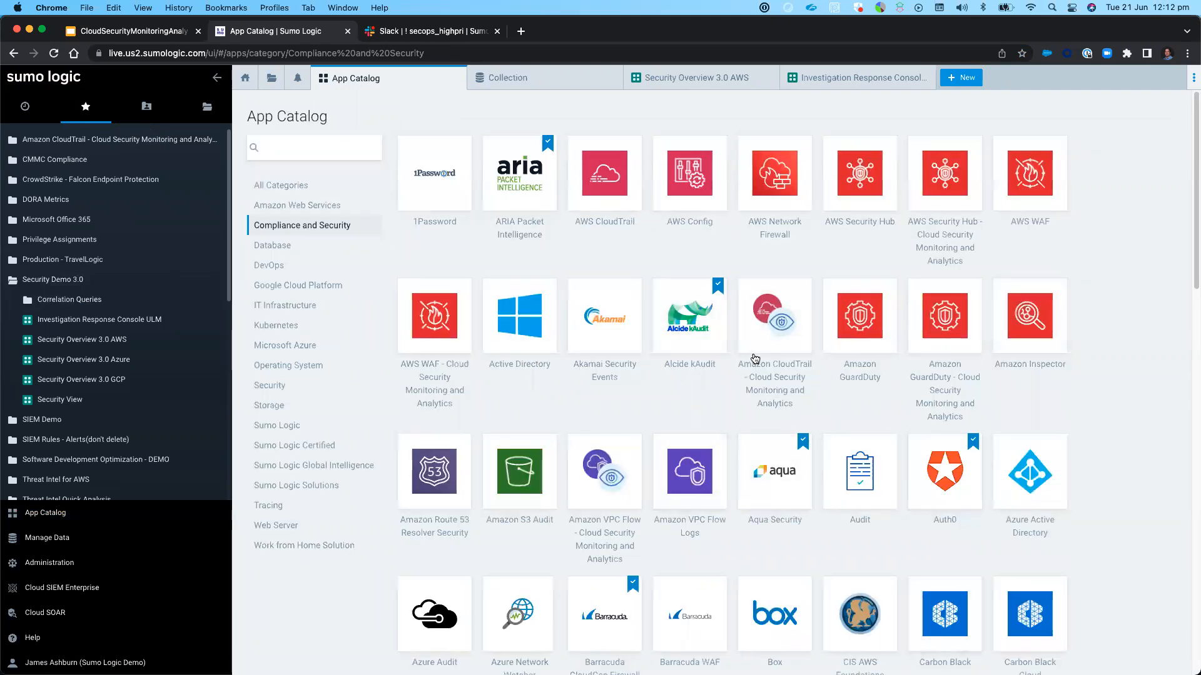
scroll(936, 497, "down", 5)
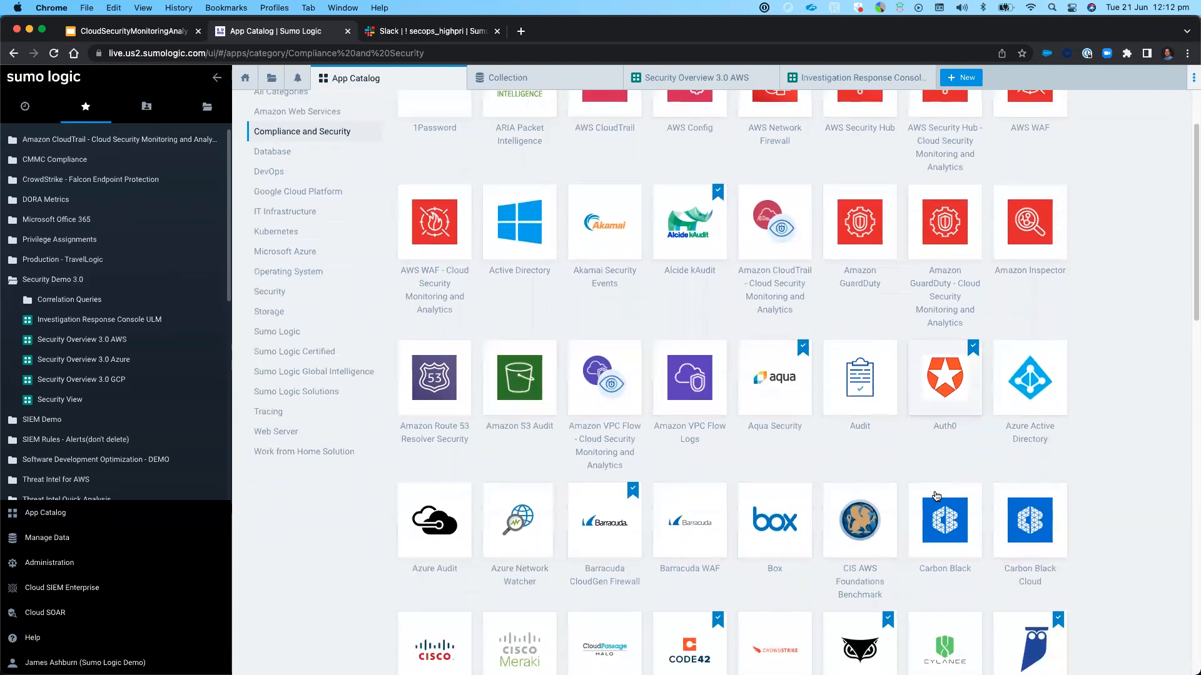
scroll(936, 497, "down", 8)
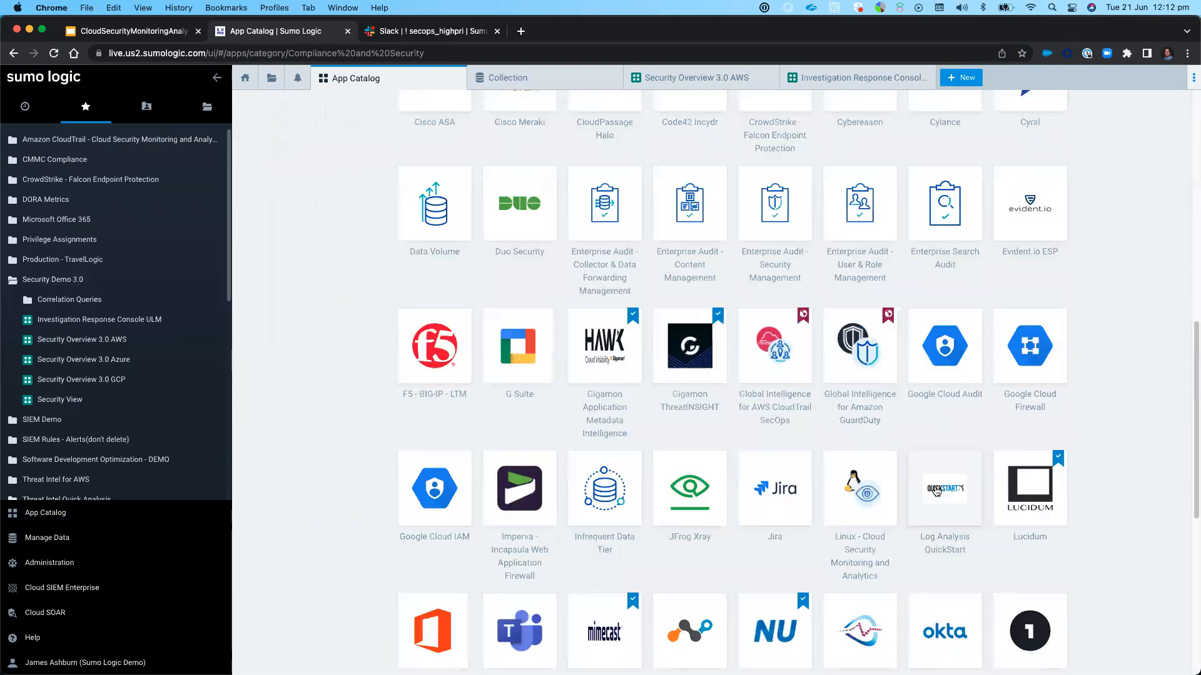
scroll(937, 487, "down", 2)
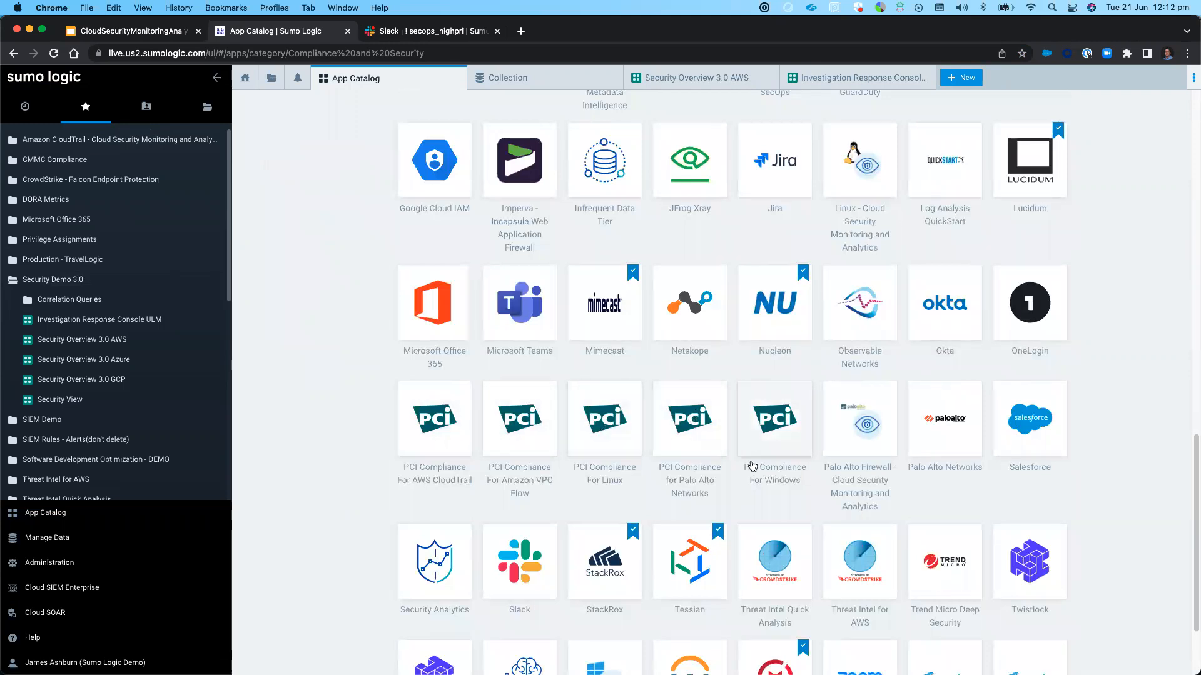
scroll(751, 466, "down", 2)
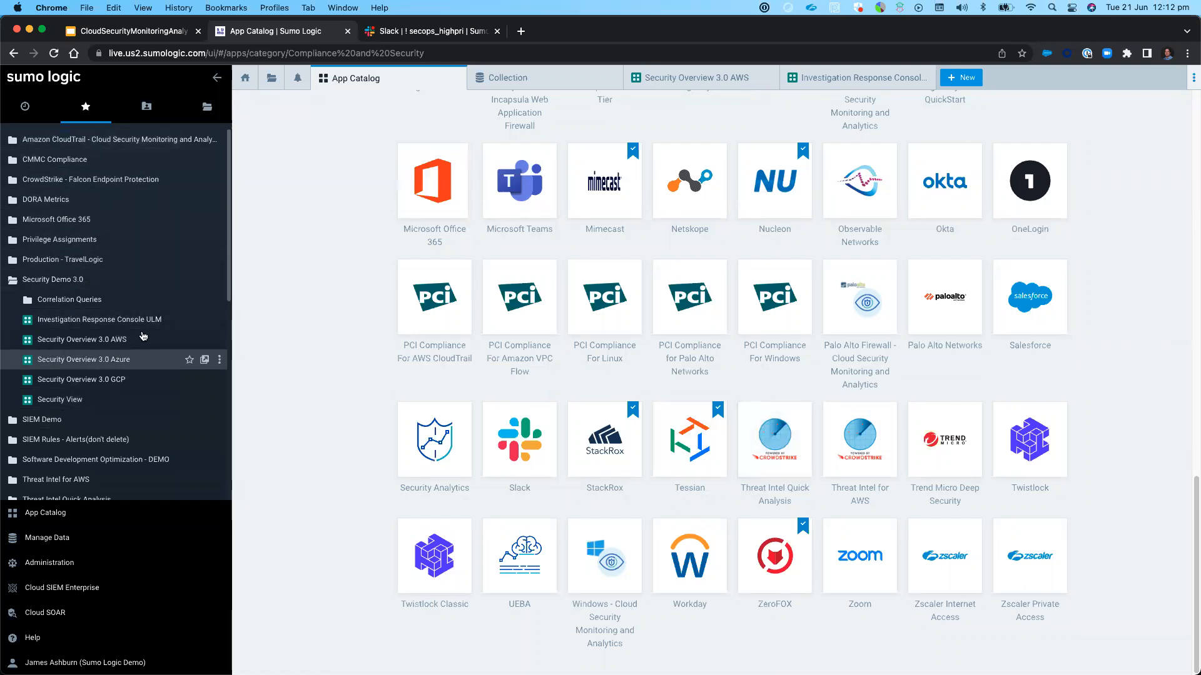
scroll(425, 169, "up", 20)
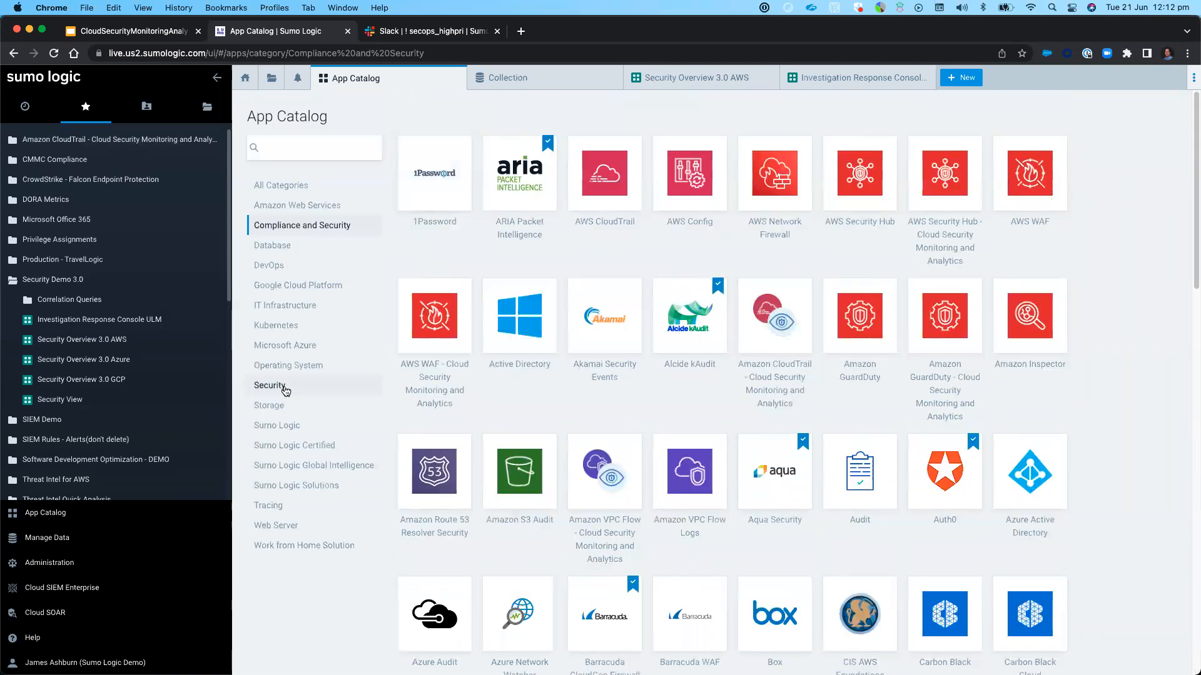
Filter the App Catalog to the Security category and look over its Cloud Security Monitoring and Analytics apps
left_click(278, 387)
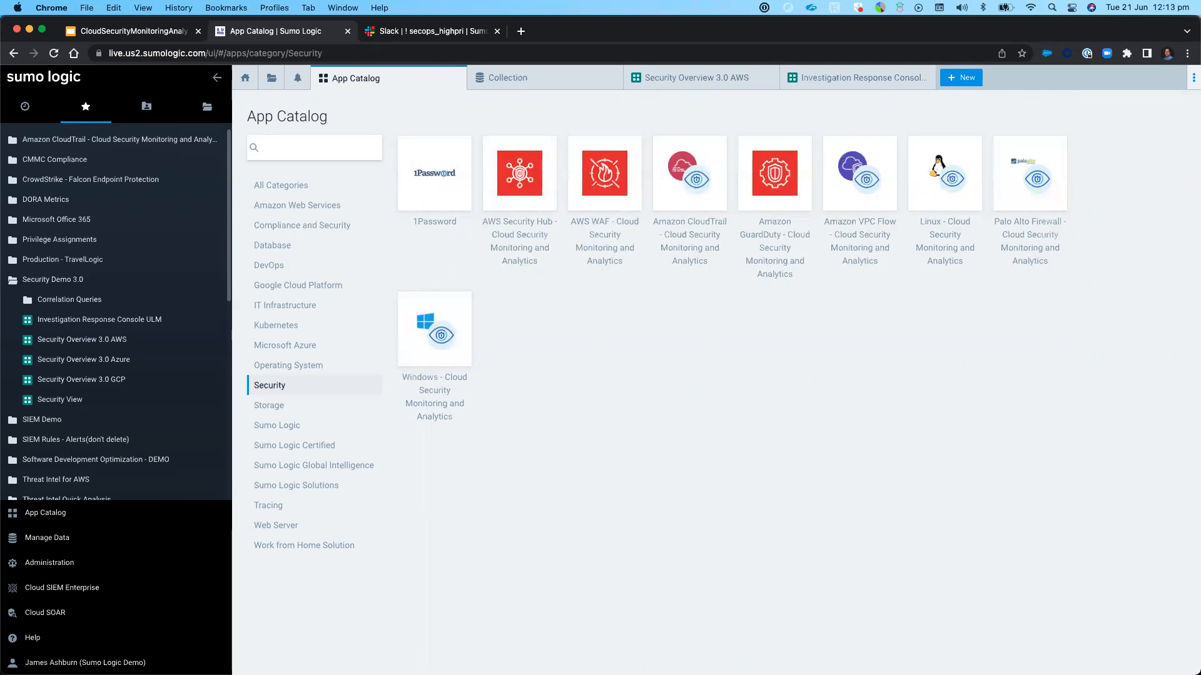
key("super+Tab")
left_click(369, 81)
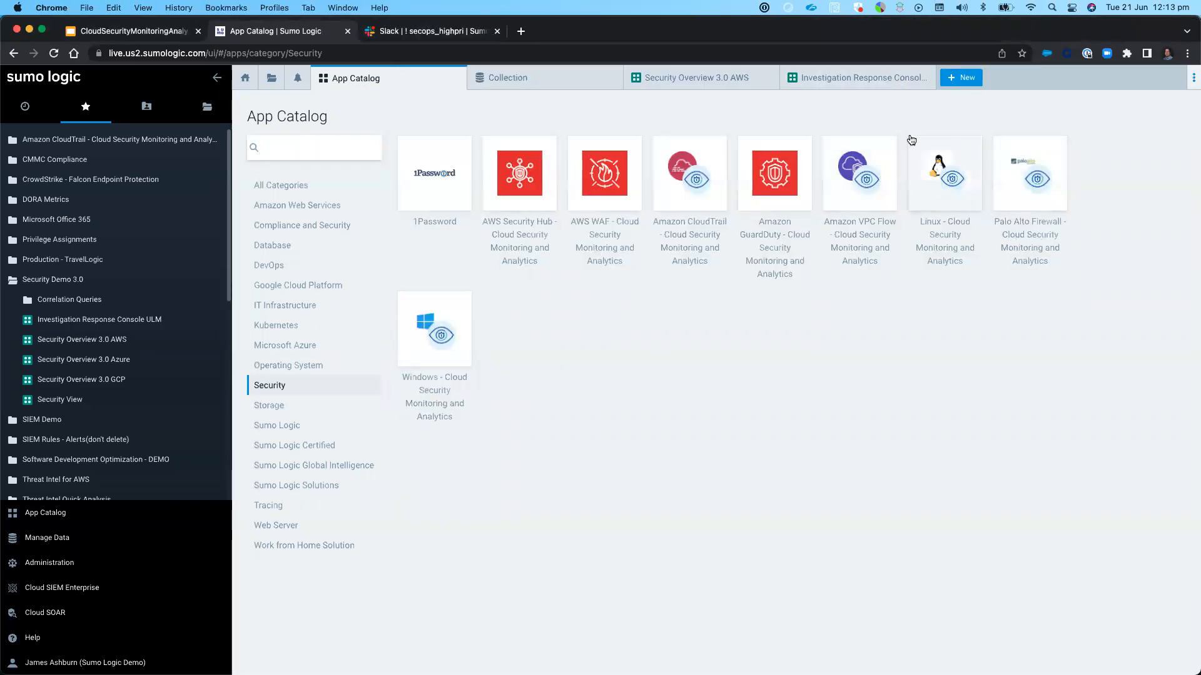
Open the Security Overview 3.0 AWS dashboard, collapse the side navigation, and review the zoomed-out login locations map and the remaining panels
left_click(644, 80)
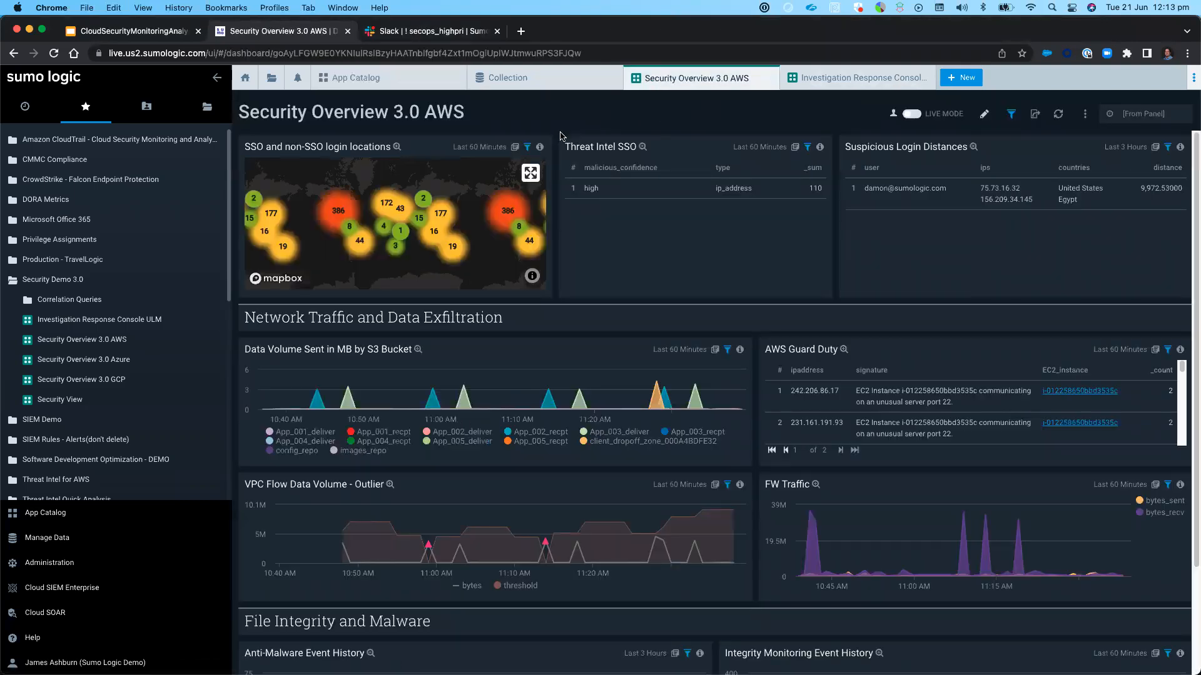
left_click(217, 78)
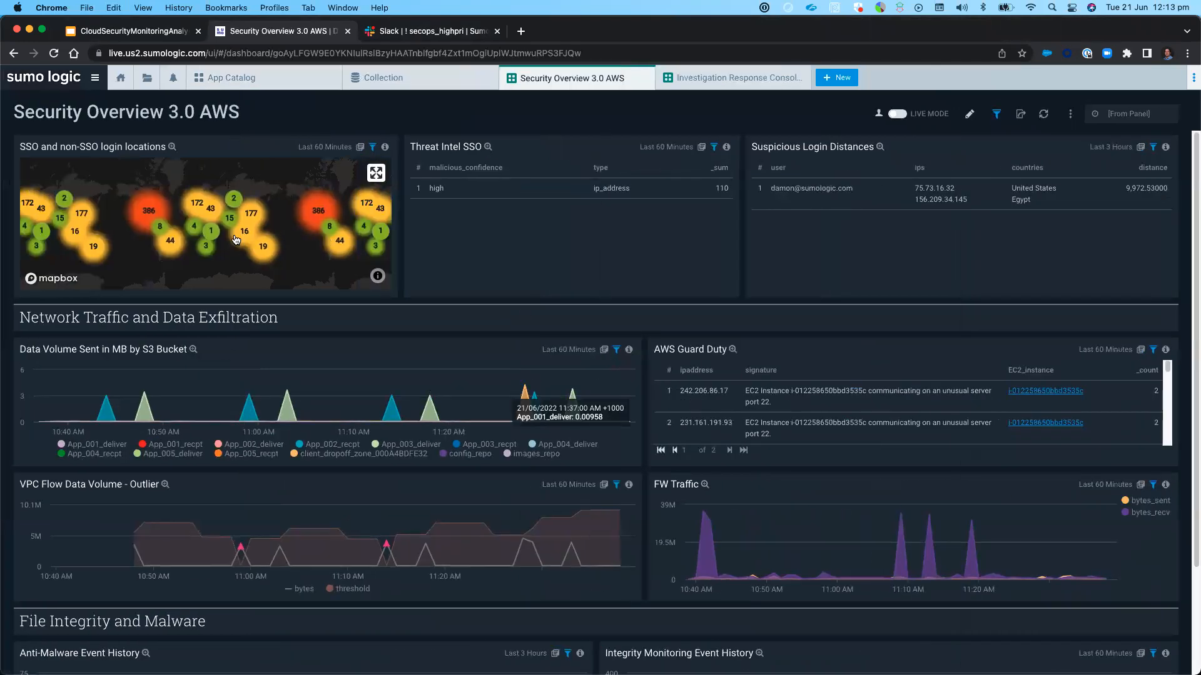
scroll(235, 239, "down", 3)
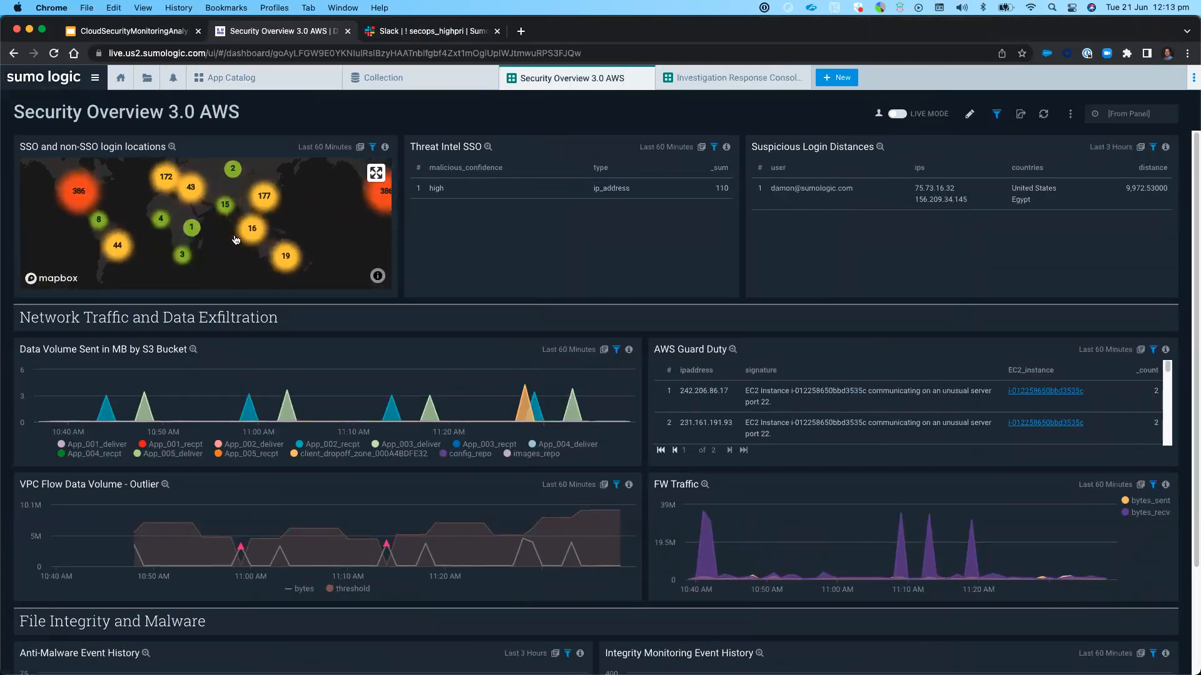
left_click_drag(209, 254, 239, 263)
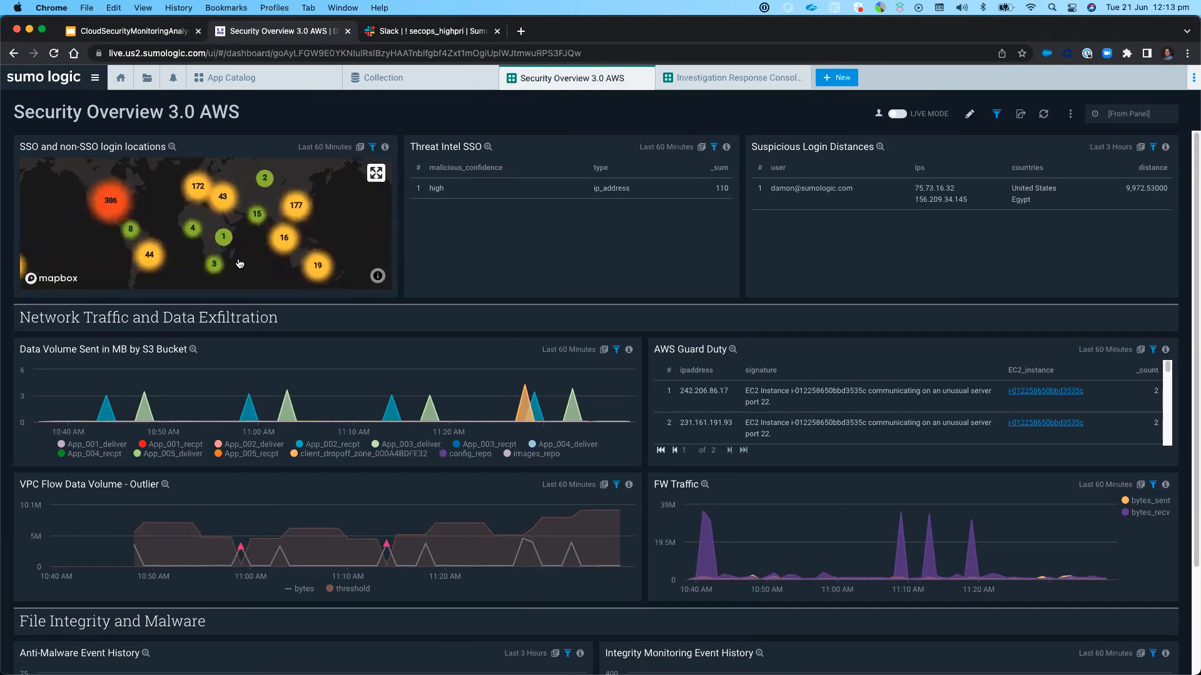
scroll(239, 263, "up", 1)
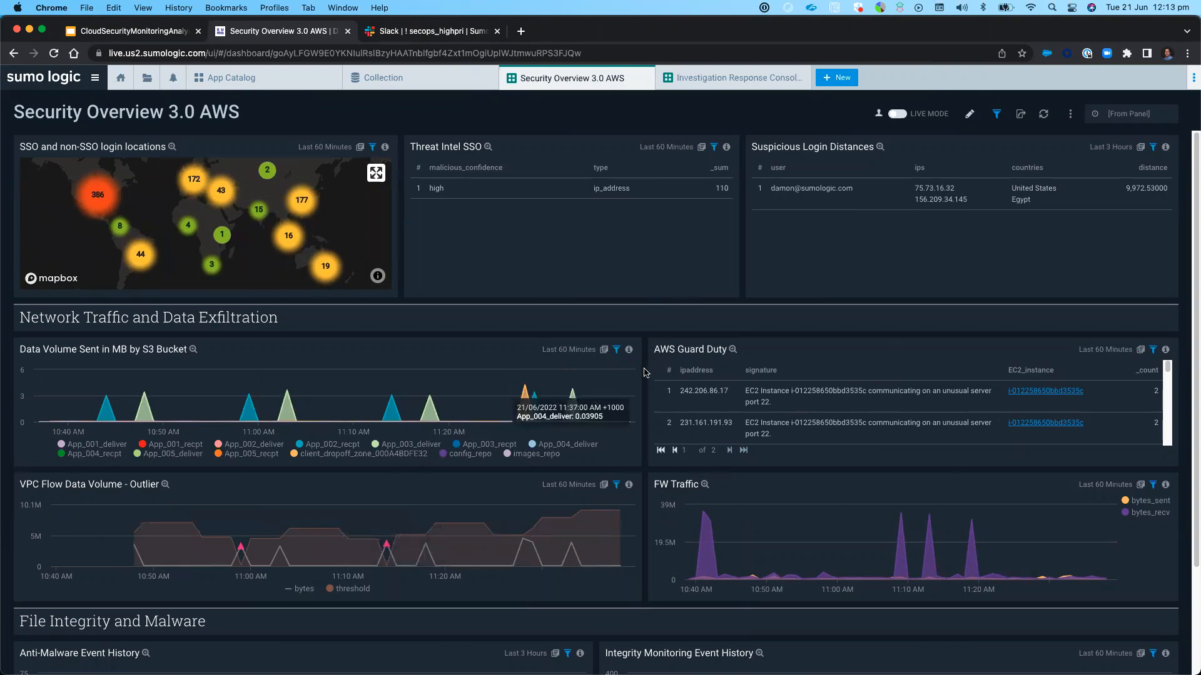
scroll(646, 373, "down", 4)
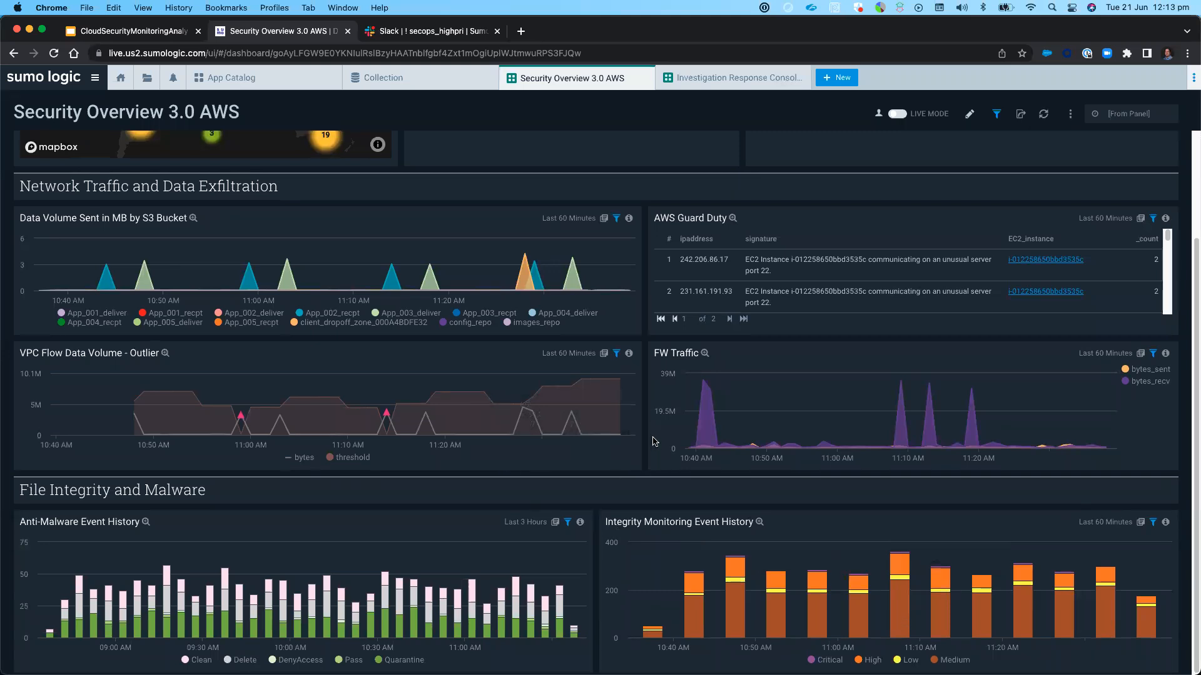
scroll(651, 431, "up", 3)
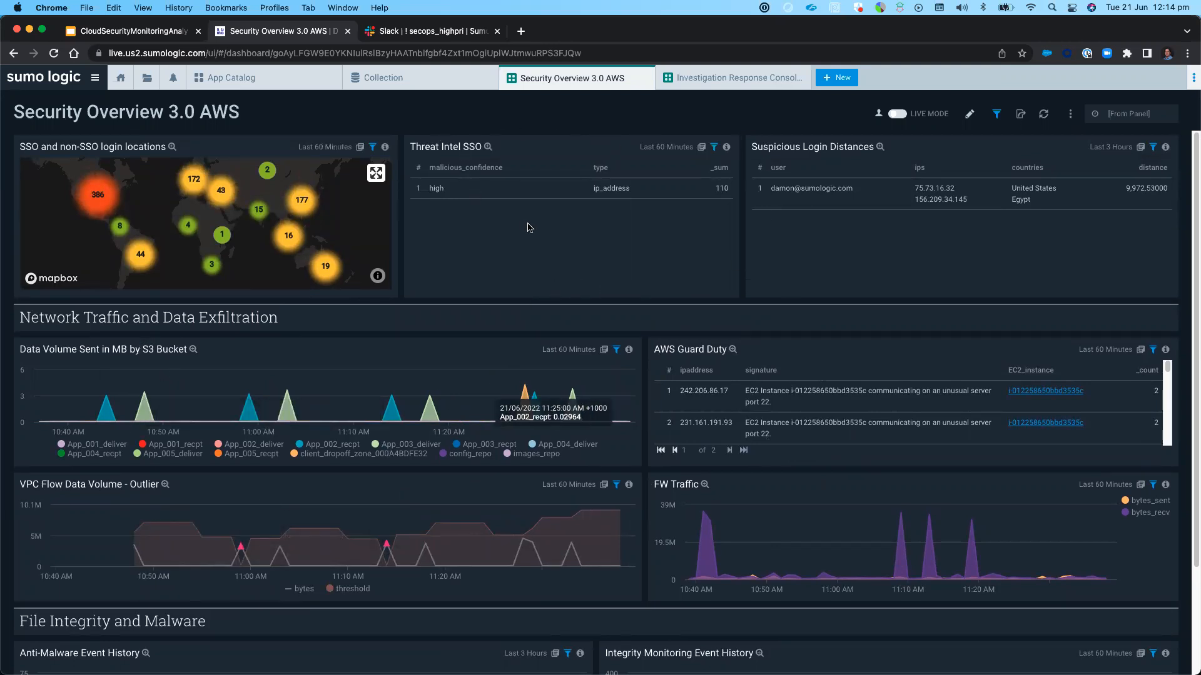
Examine the malicious confidence in the Threat Intel SSO panel and the countries in the Suspicious Login Distances panel
left_click_drag(411, 145, 481, 151)
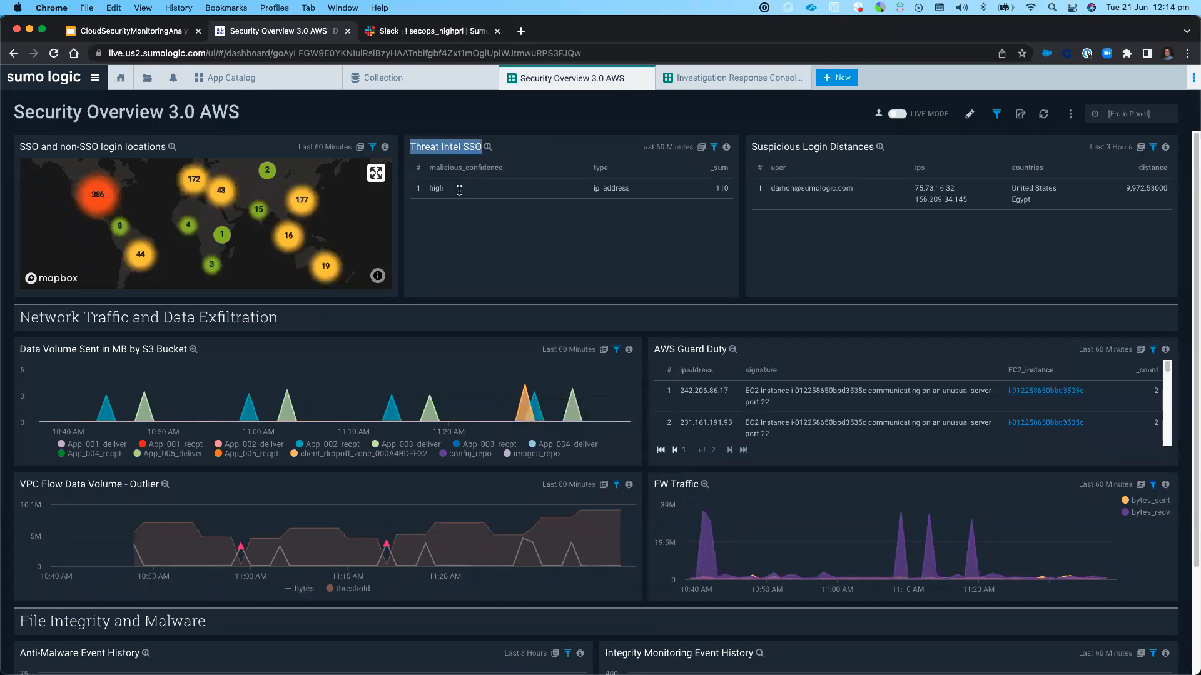
left_click_drag(430, 190, 456, 191)
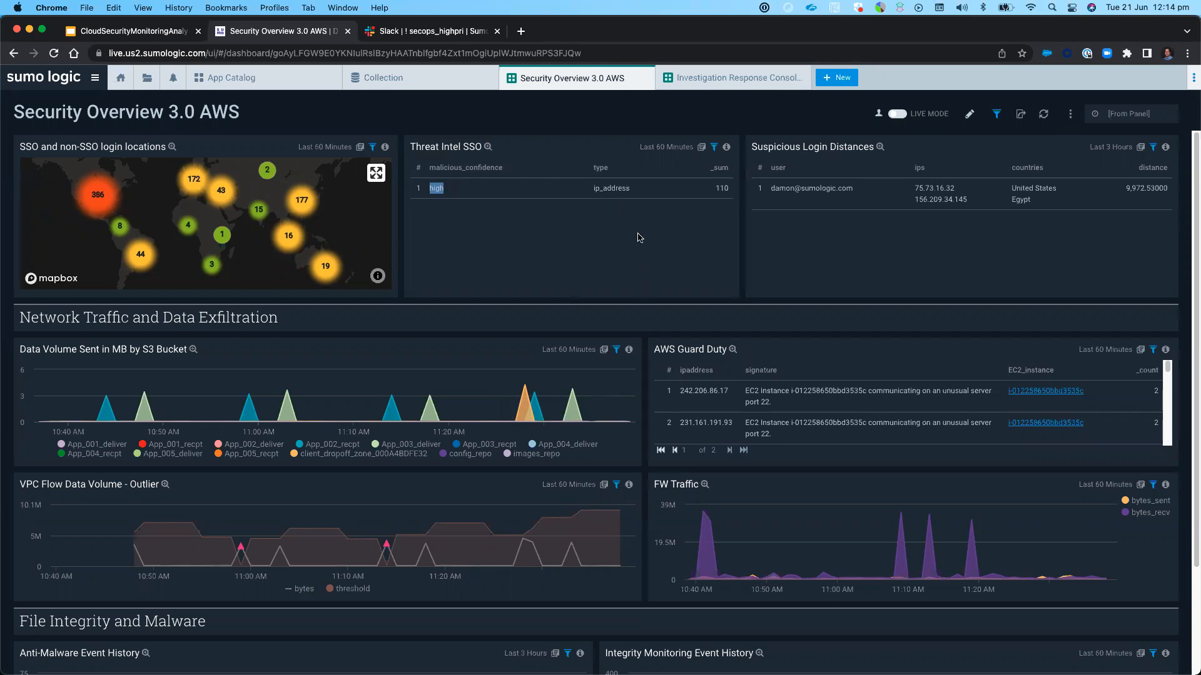
left_click(818, 160)
left_click_drag(753, 147, 873, 157)
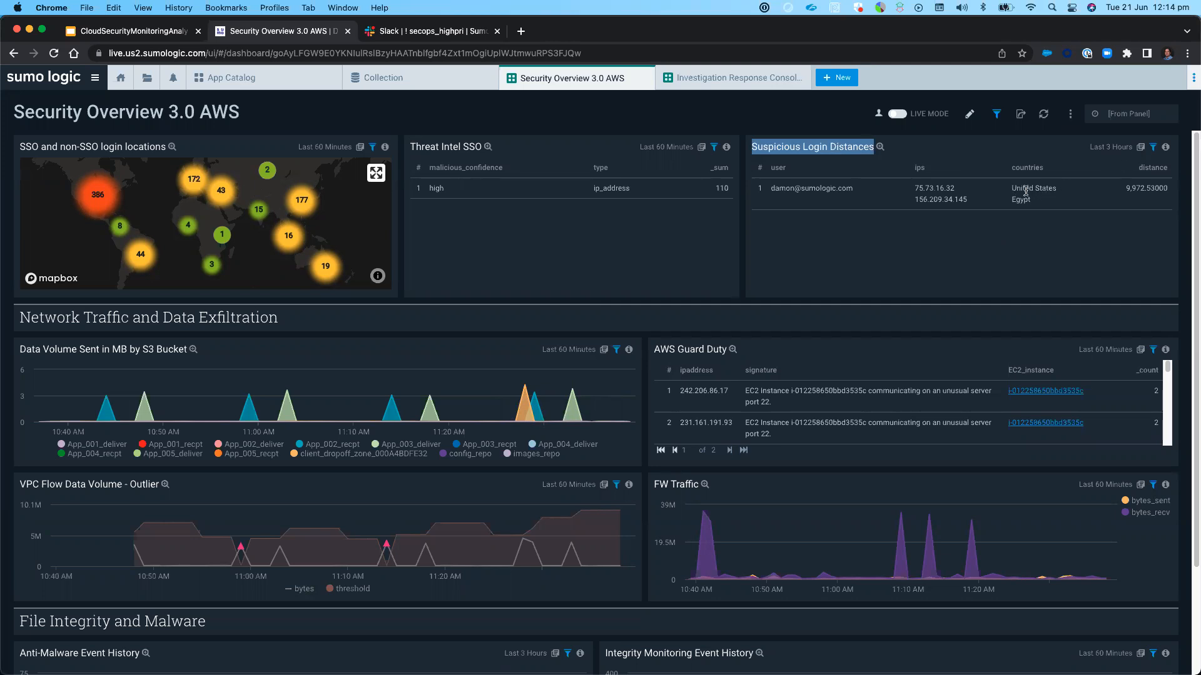
left_click_drag(1012, 187, 1065, 189)
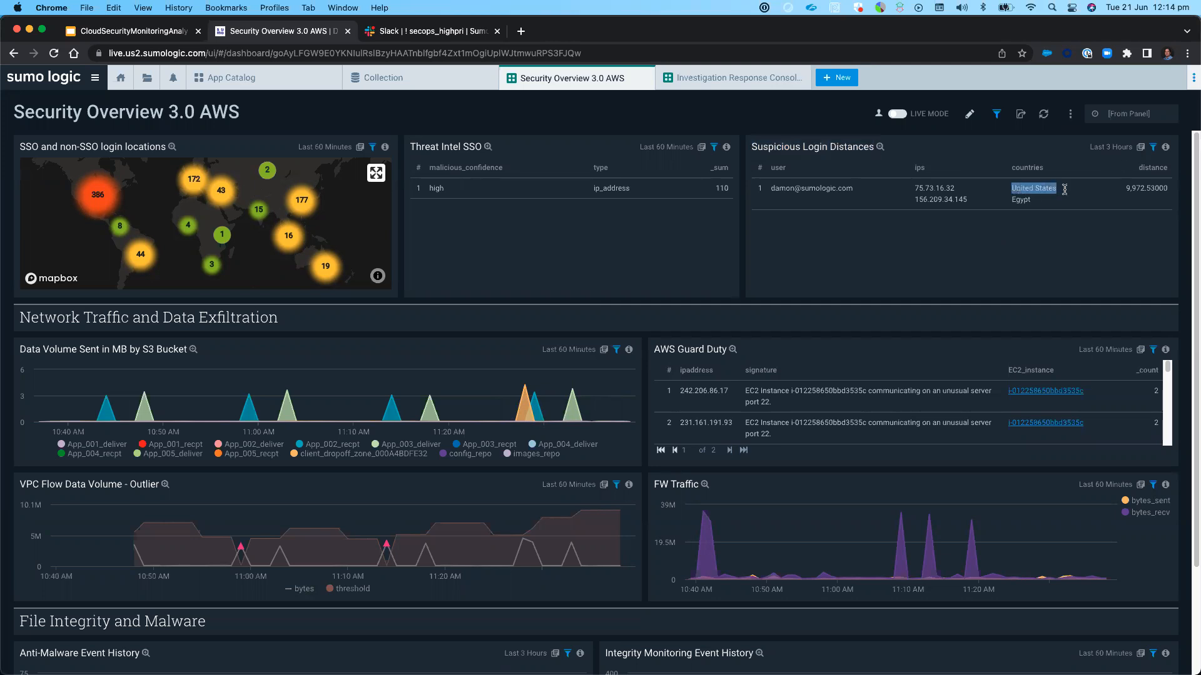
double_click(1016, 199)
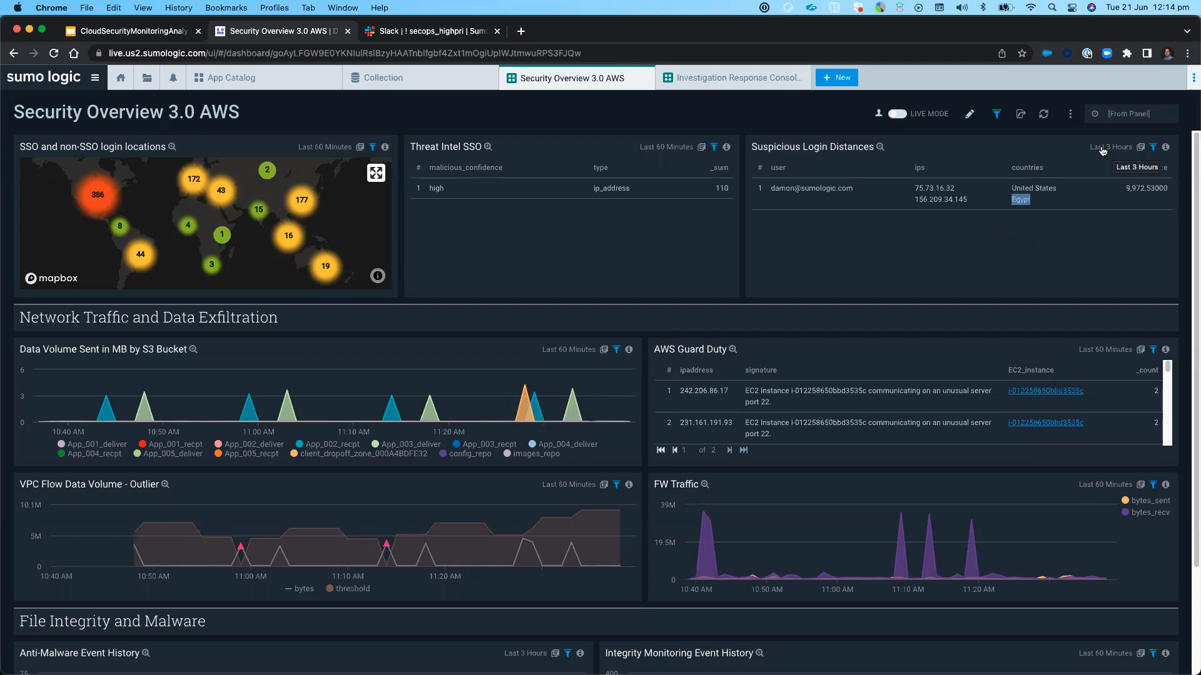
left_click(1018, 264)
Inspect the haversine operator in the Suspicious Login Distances panel's search query, close that search, and return to the Security Overview 3.0 AWS dashboard
left_click(1140, 149)
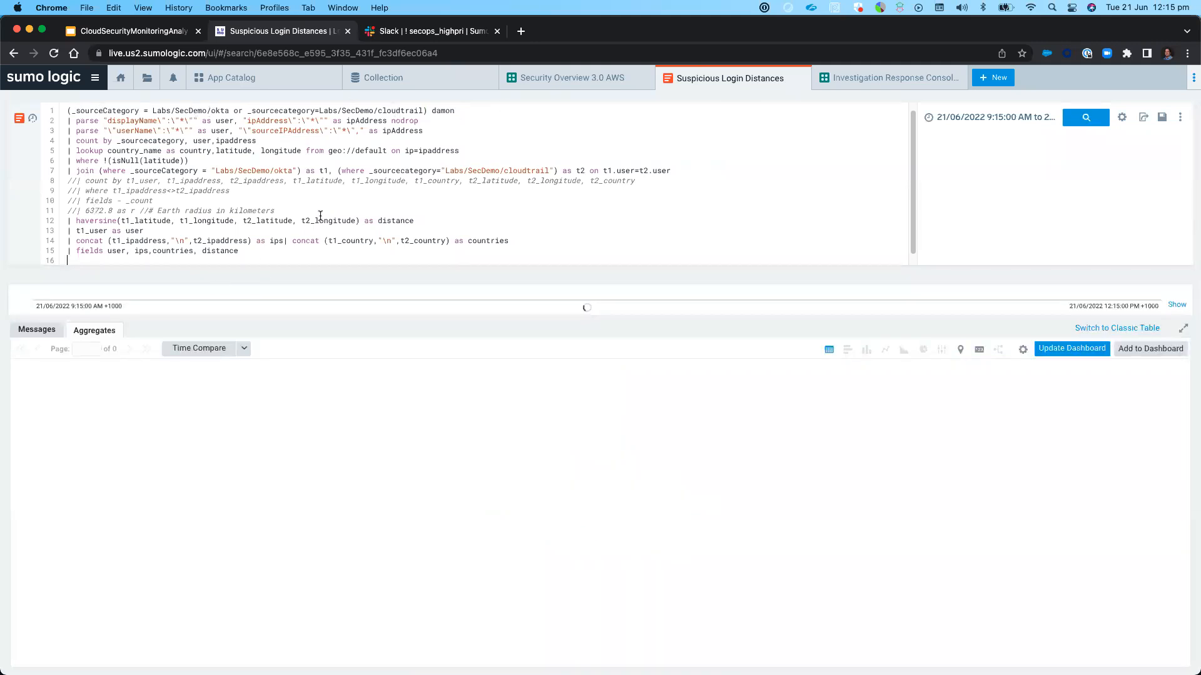
double_click(83, 221)
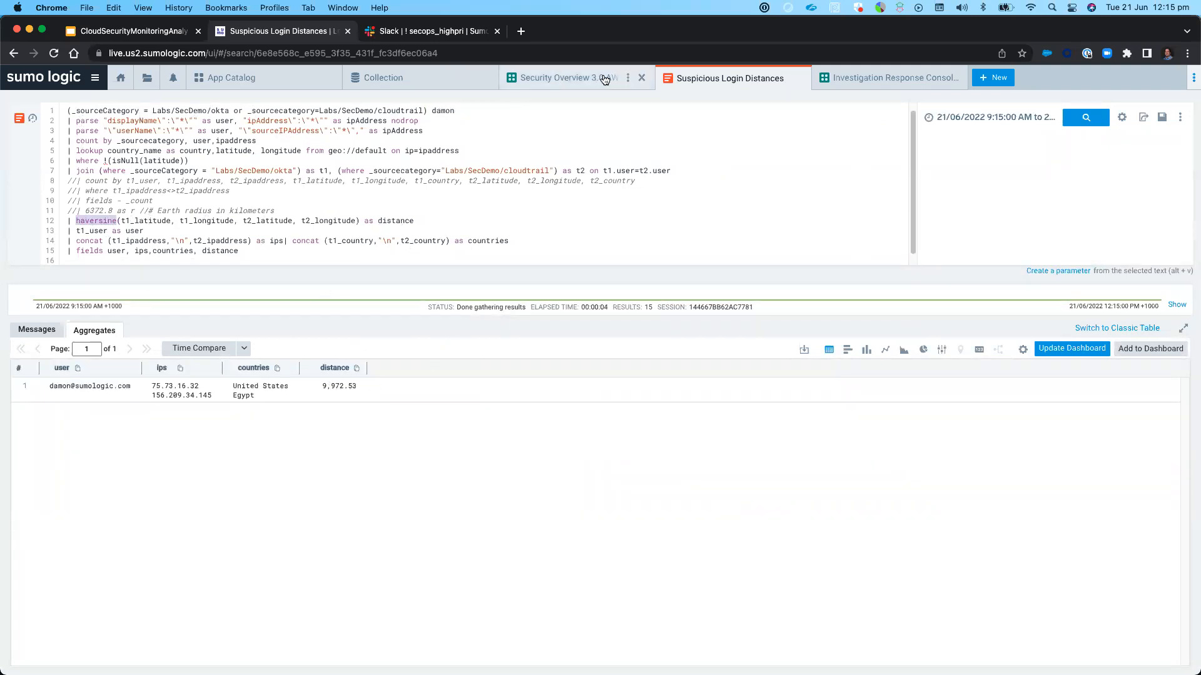
left_click(797, 79)
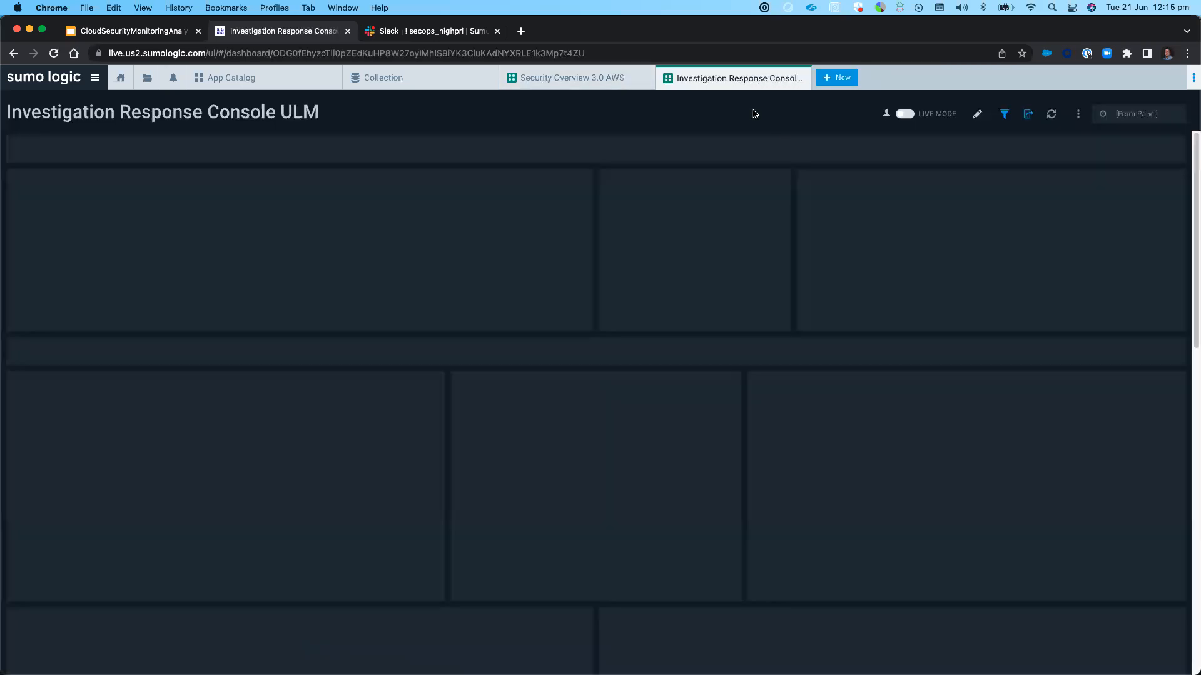
left_click(544, 79)
Switch to Slack and read the latest Trojan Detection alert in secops_highpri, highlighting its description, the Crowdstrike source and the IP addresses involved
left_click(430, 32)
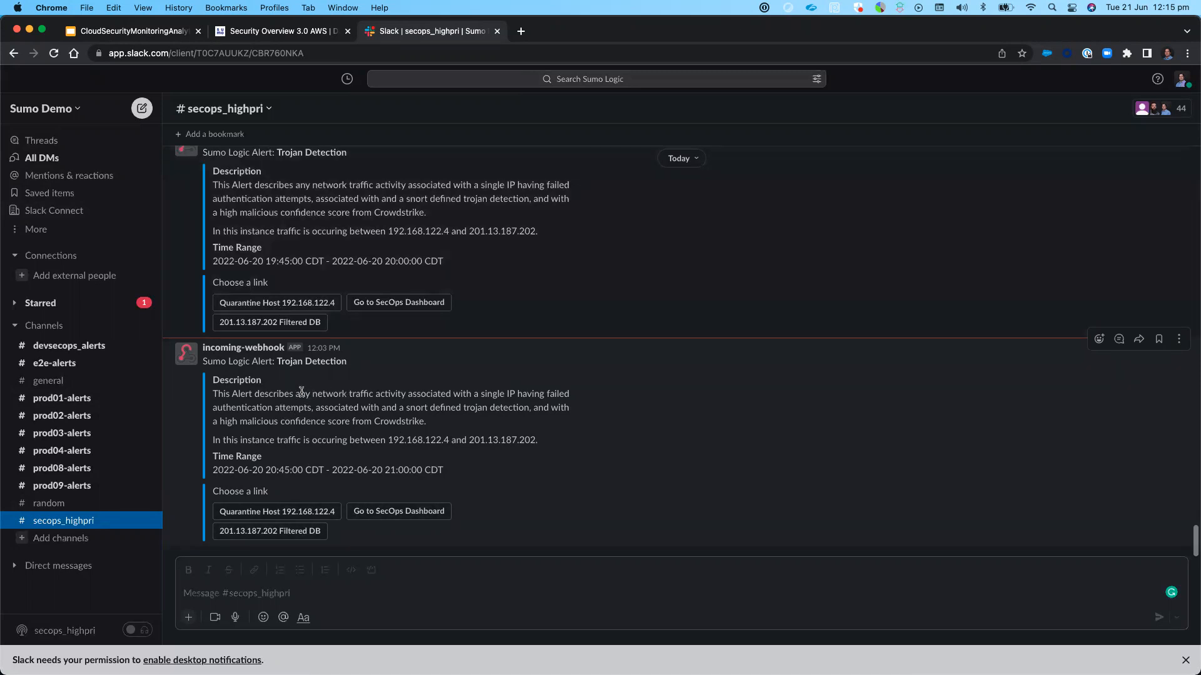
left_click_drag(311, 393, 483, 407)
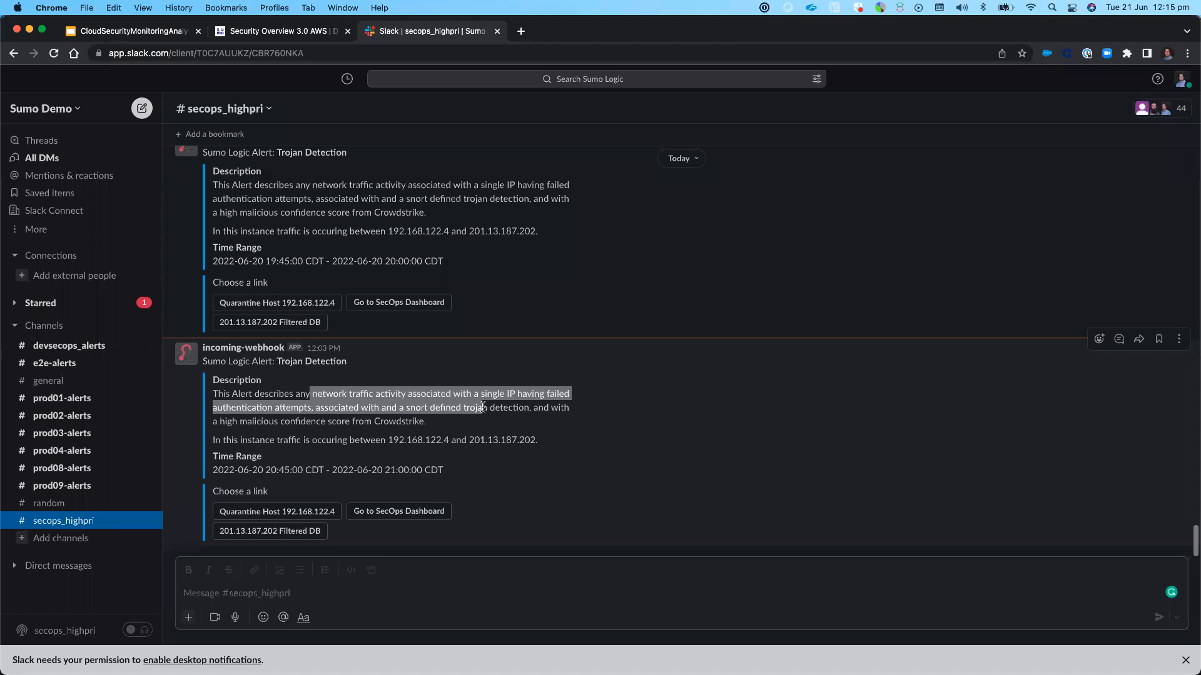
left_click(483, 408)
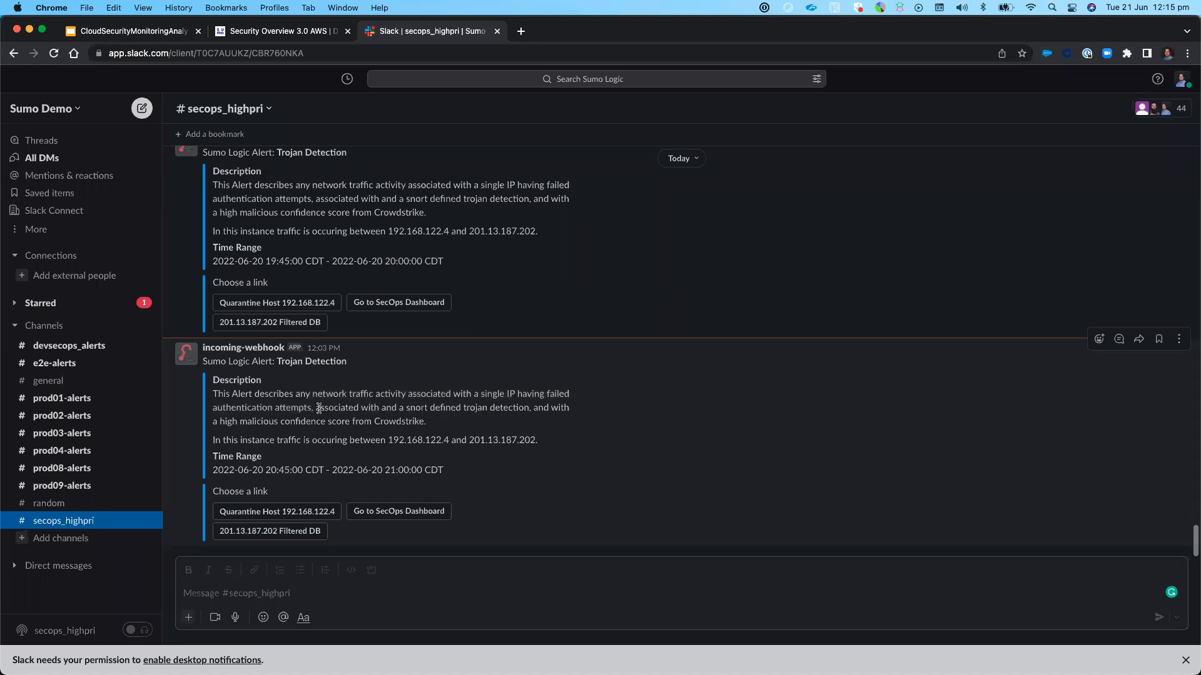
left_click_drag(315, 407, 523, 427)
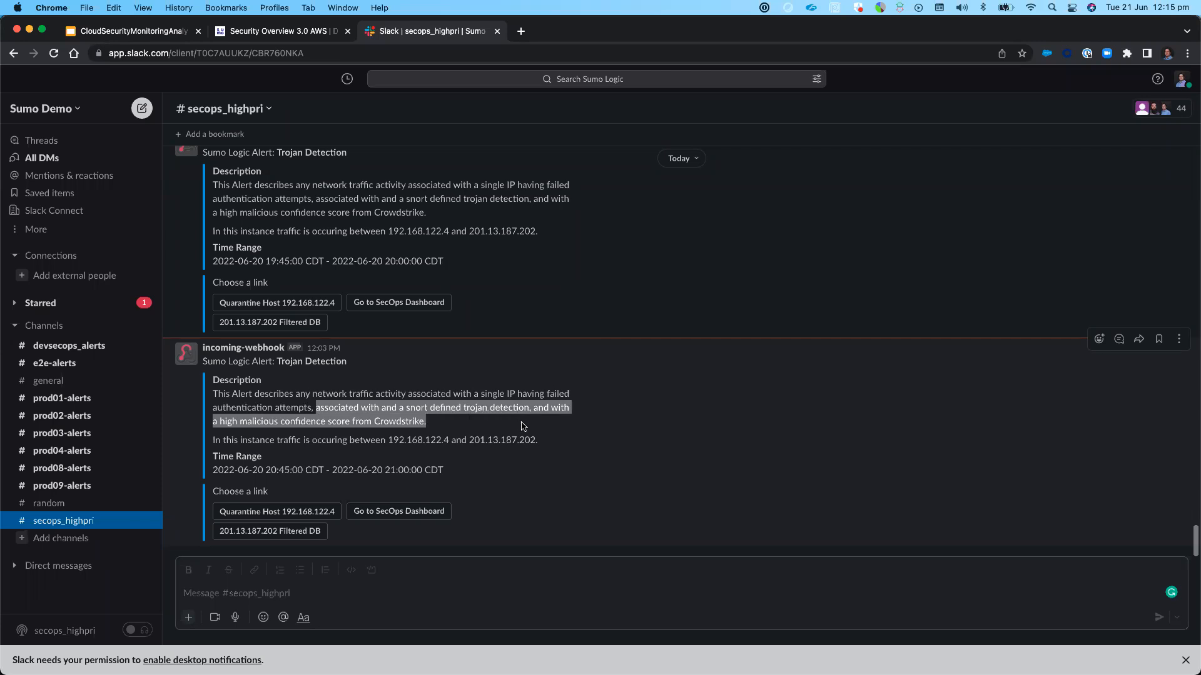
left_click(324, 423)
double_click(387, 420)
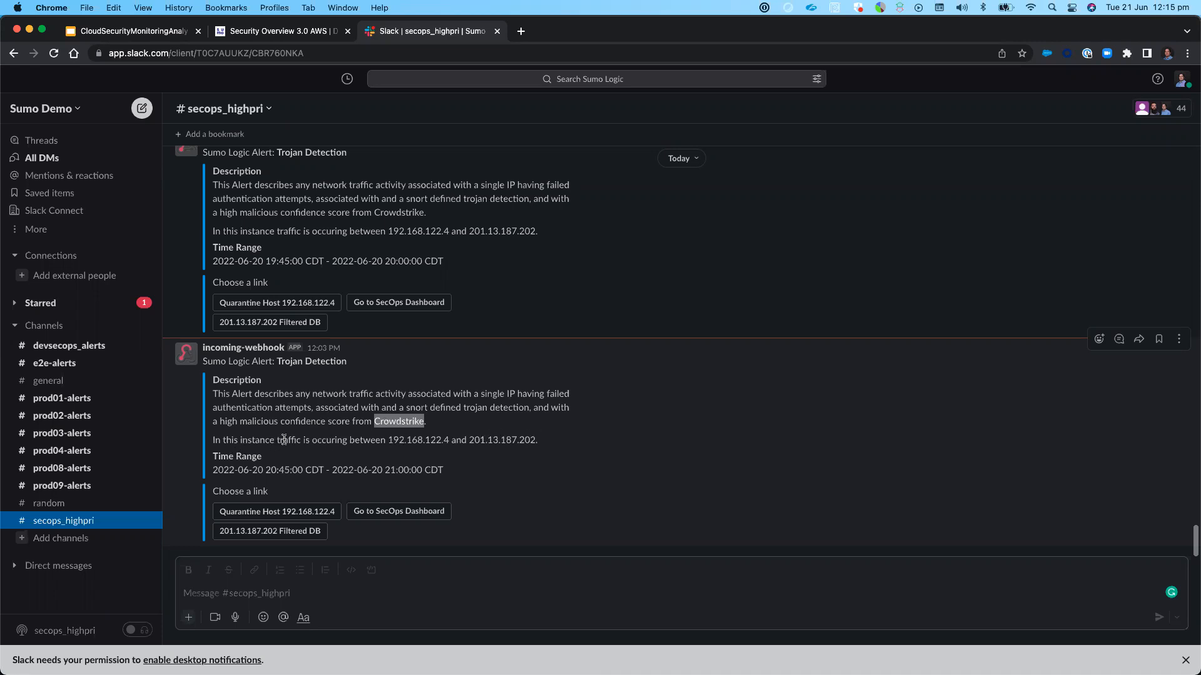
left_click_drag(385, 440, 509, 458)
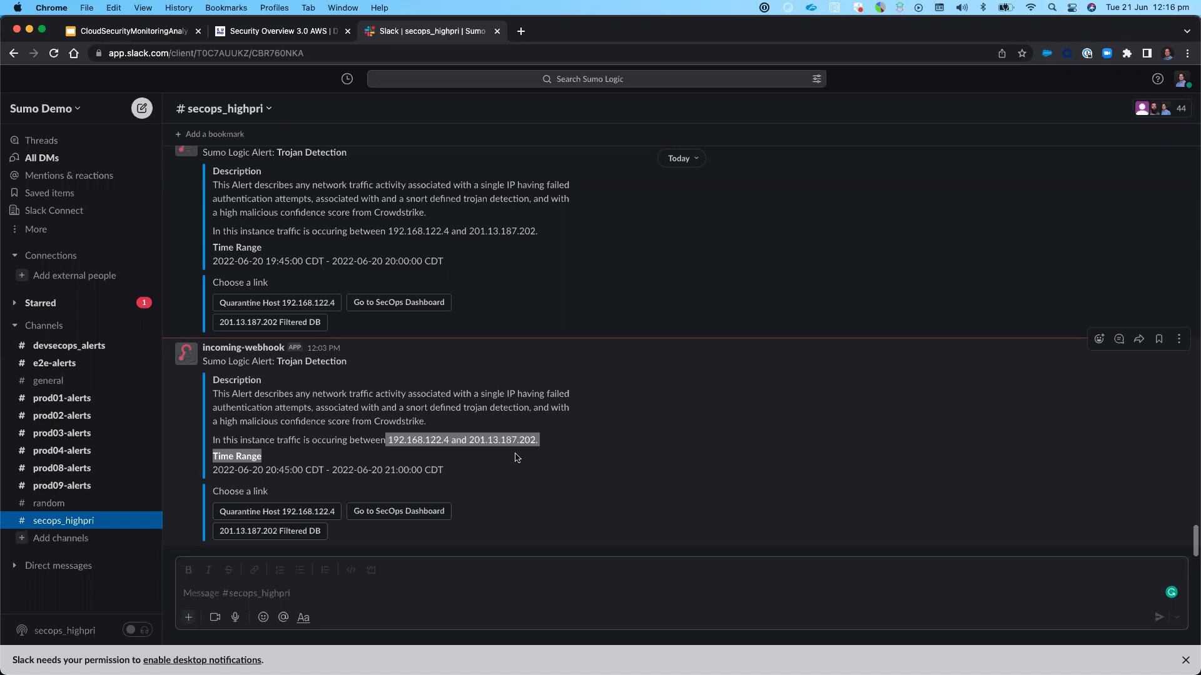
left_click(515, 457)
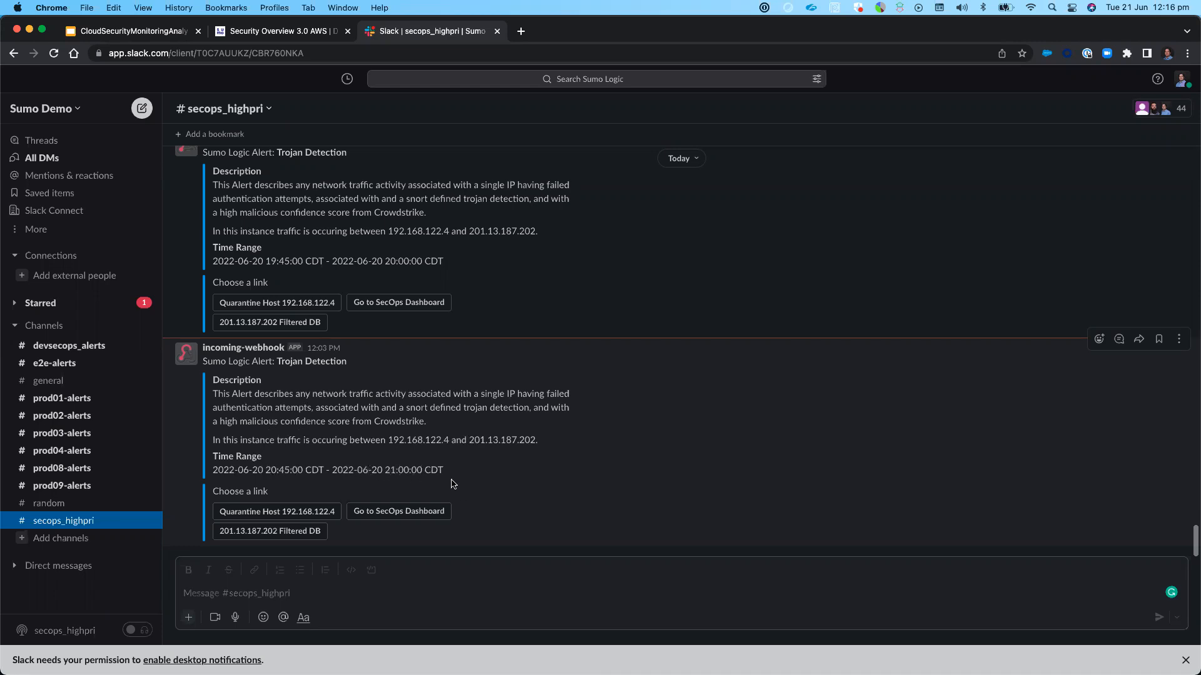
left_click_drag(470, 442, 535, 448)
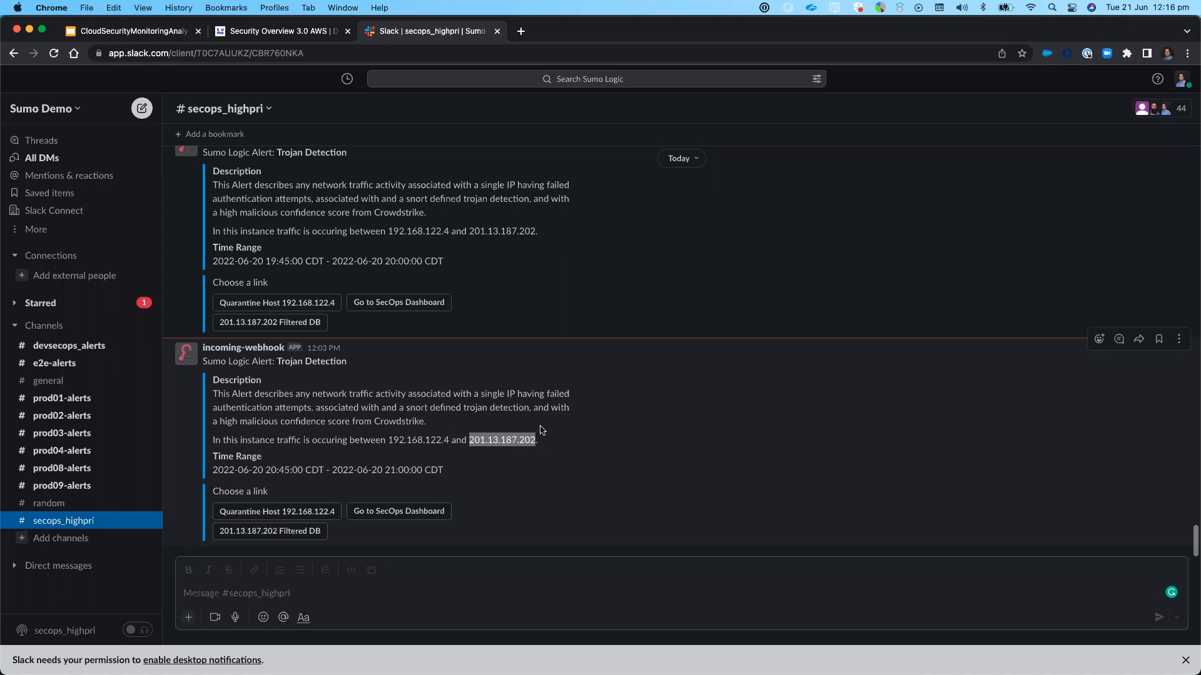
Start the Quarantine Host 192.168.122.4 action from the latest Trojan Detection alert and abort it at the confirmation
left_click(275, 512)
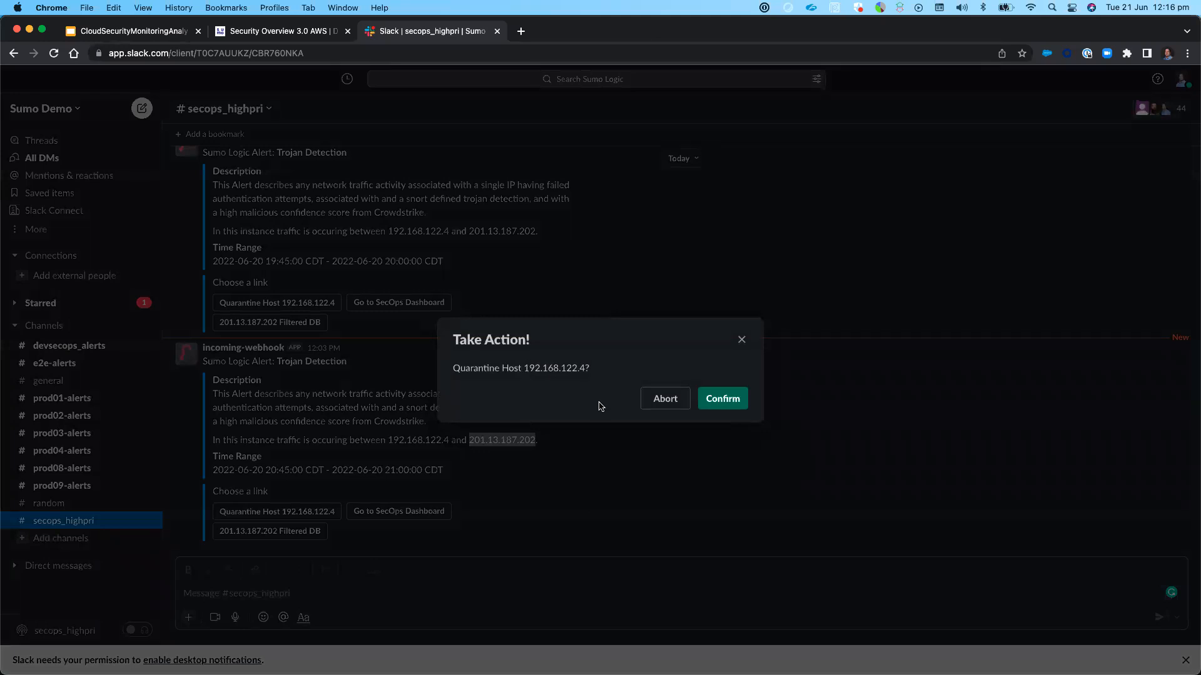
left_click(666, 401)
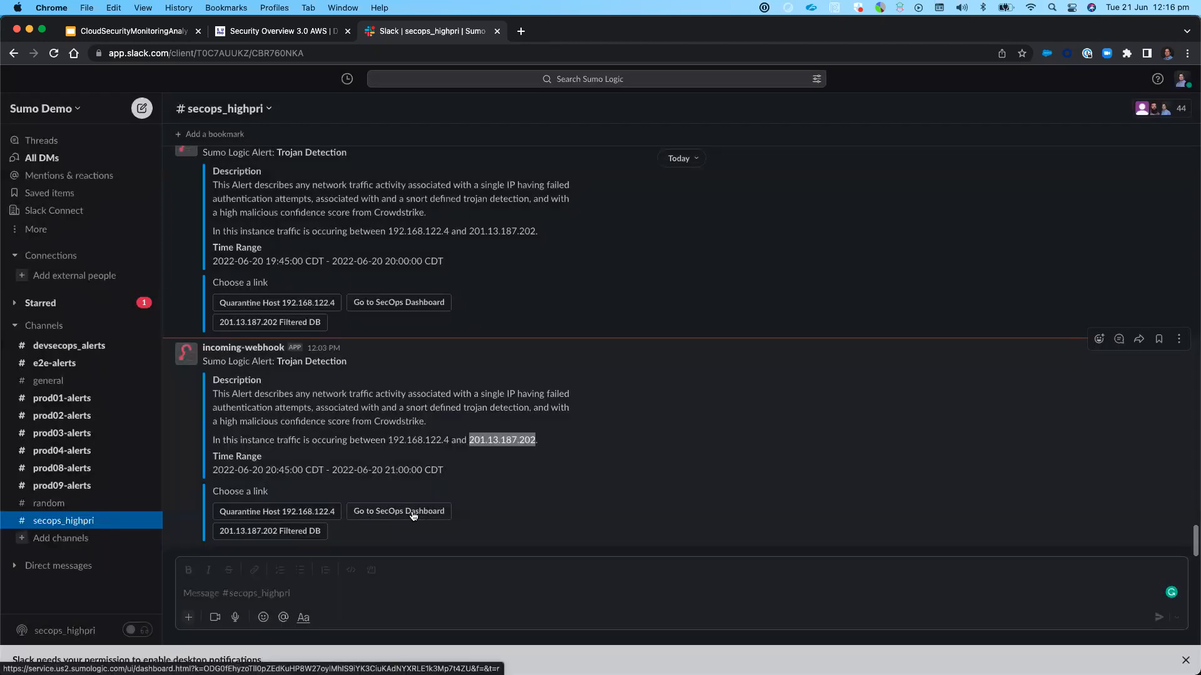
Open the SecOps dashboard linked in the latest Trojan Detection alert and inspect the spike in its Network/CPU Host Activity panel
left_click(435, 514)
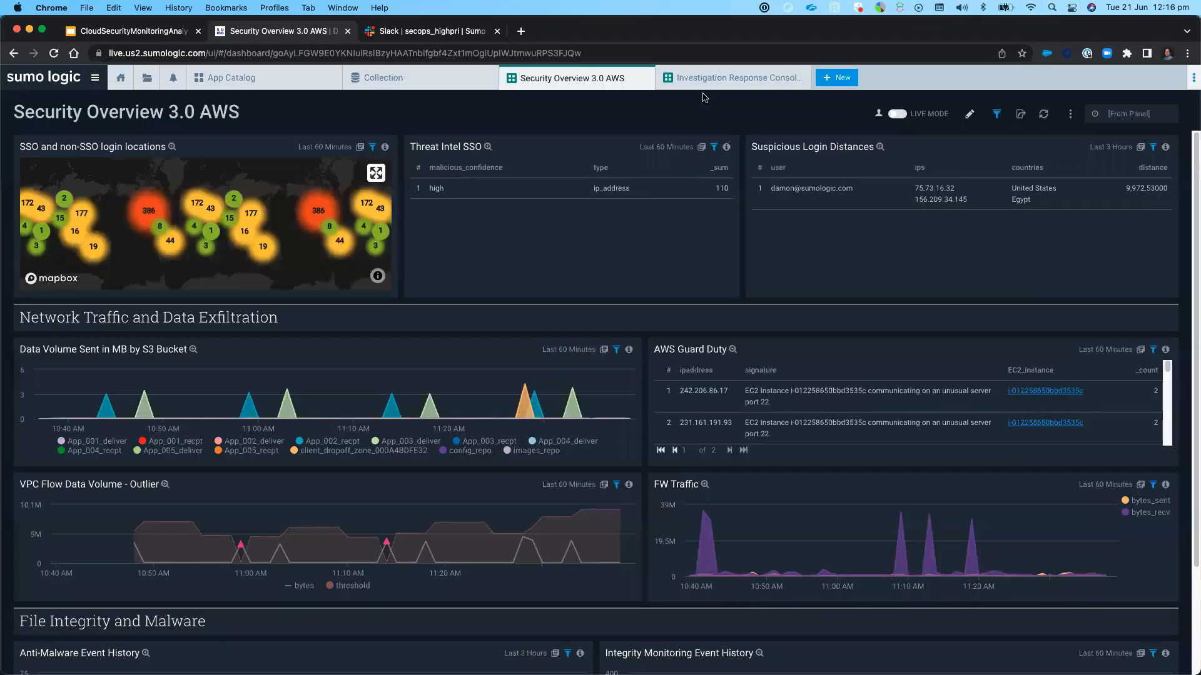
left_click(705, 78)
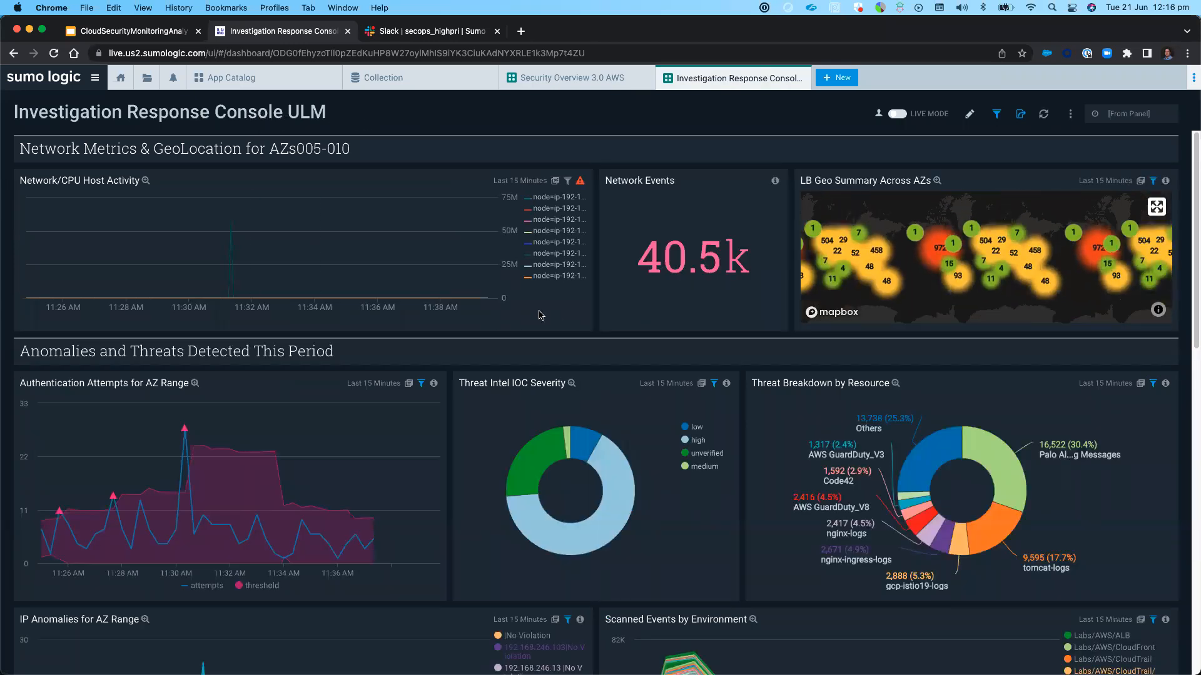
mouse_move(230, 228)
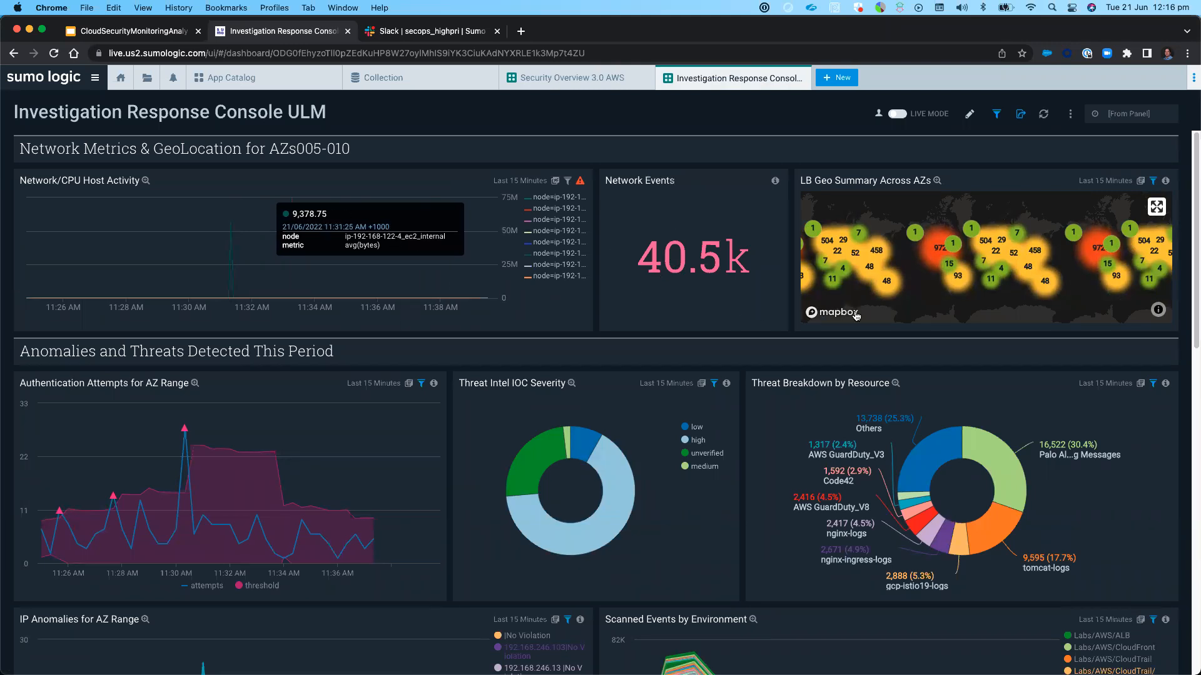
Explore the event clusters on the LB Geo Summary Across AZs map, looking closely at Europe before returning to the world view
scroll(995, 230, "up", 2)
scroll(995, 230, "up", 2)
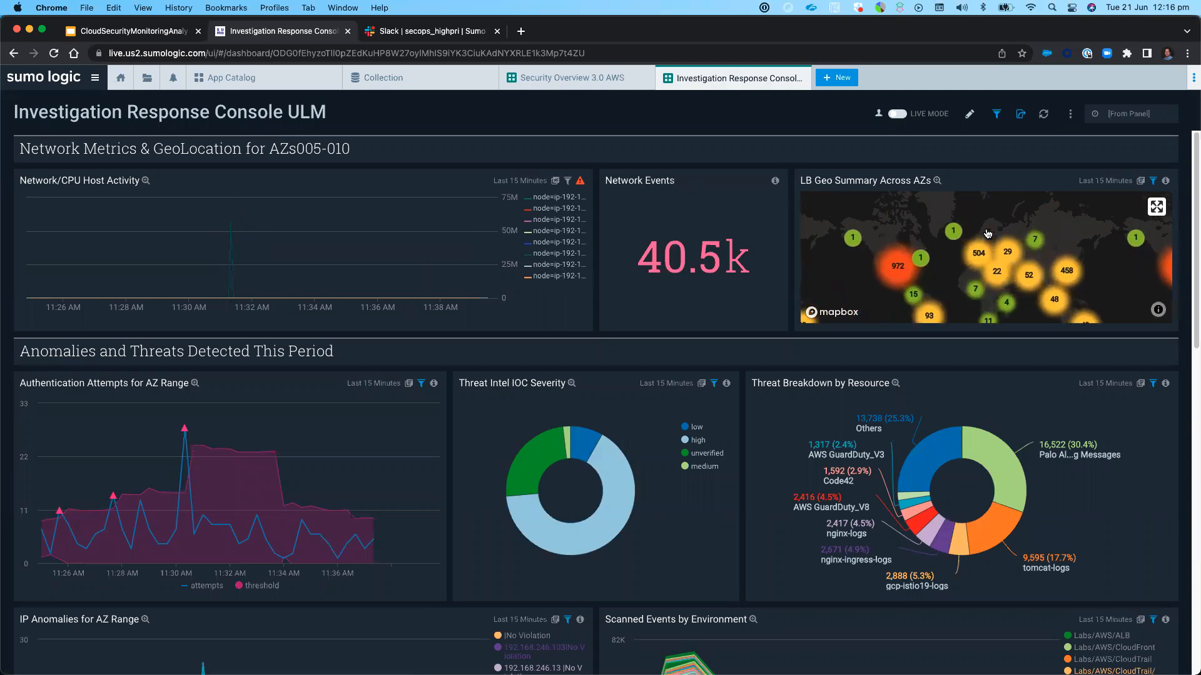
left_click_drag(943, 287, 935, 257)
scroll(944, 244, "up", 2)
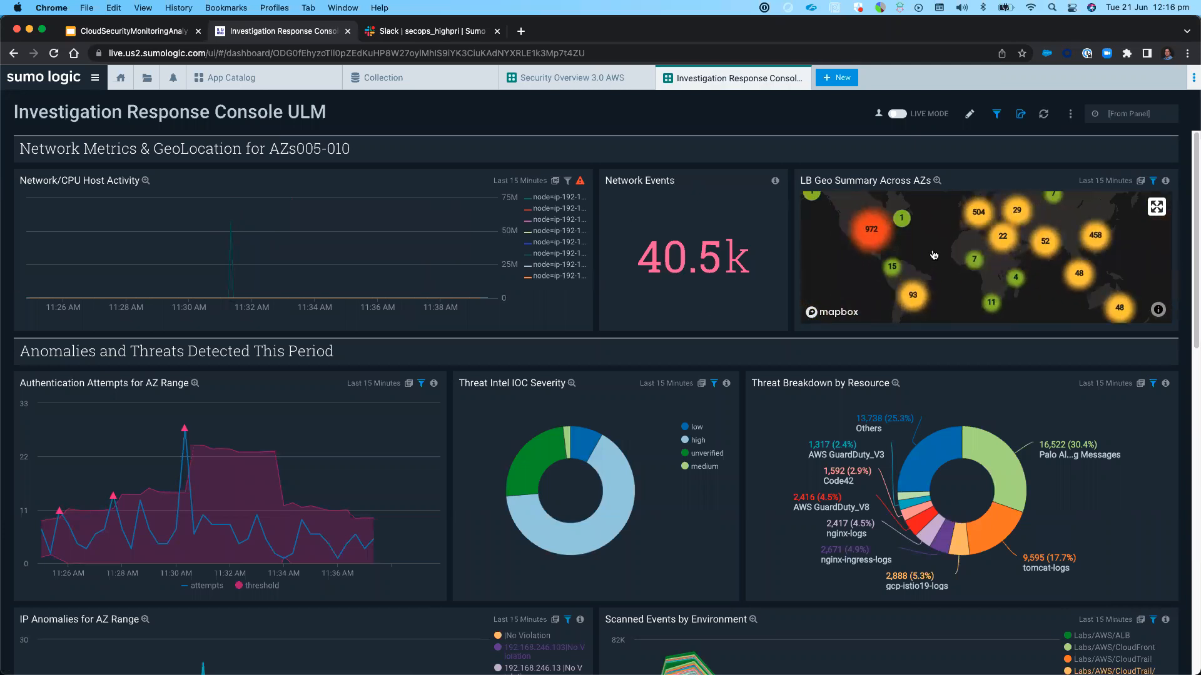
scroll(947, 242, "up", 3)
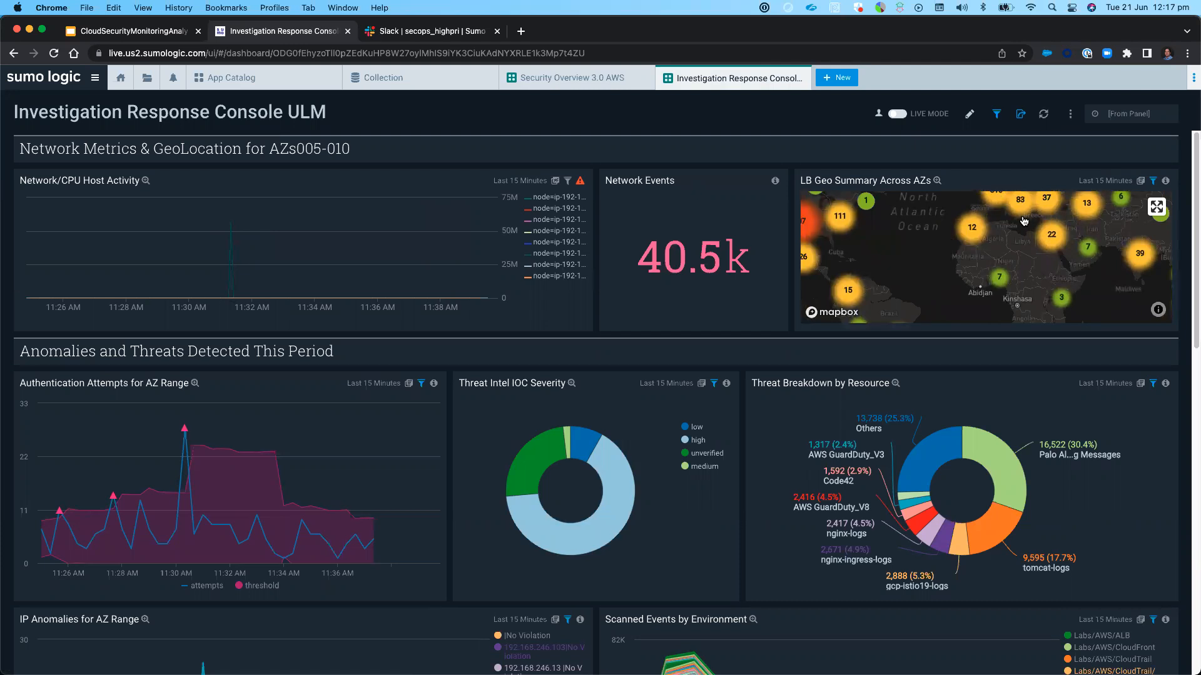
scroll(976, 284, "up", 2)
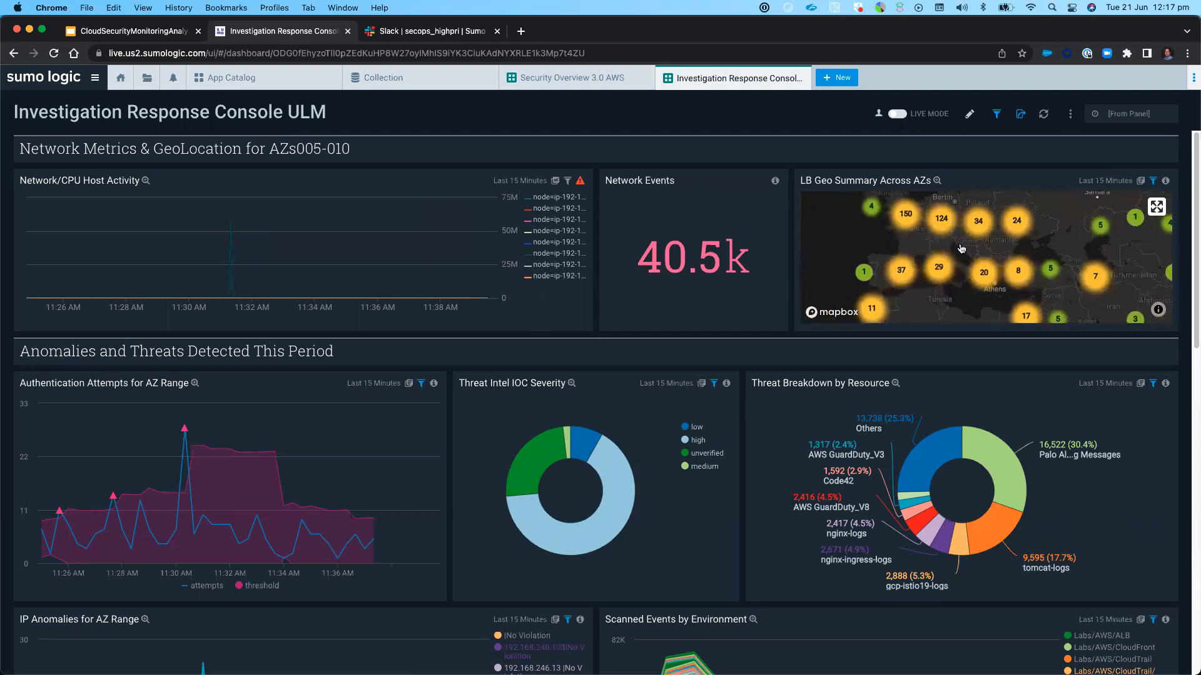
scroll(966, 291, "up", 2)
scroll(963, 294, "up", 2)
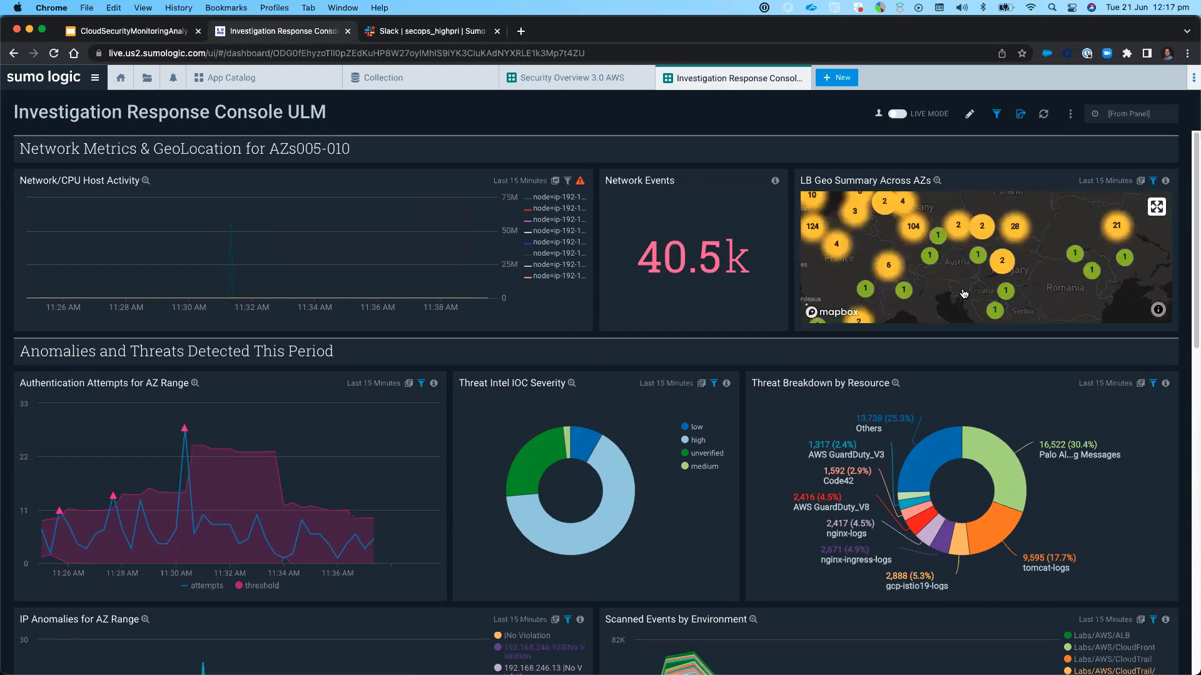
scroll(911, 244, "up", 2)
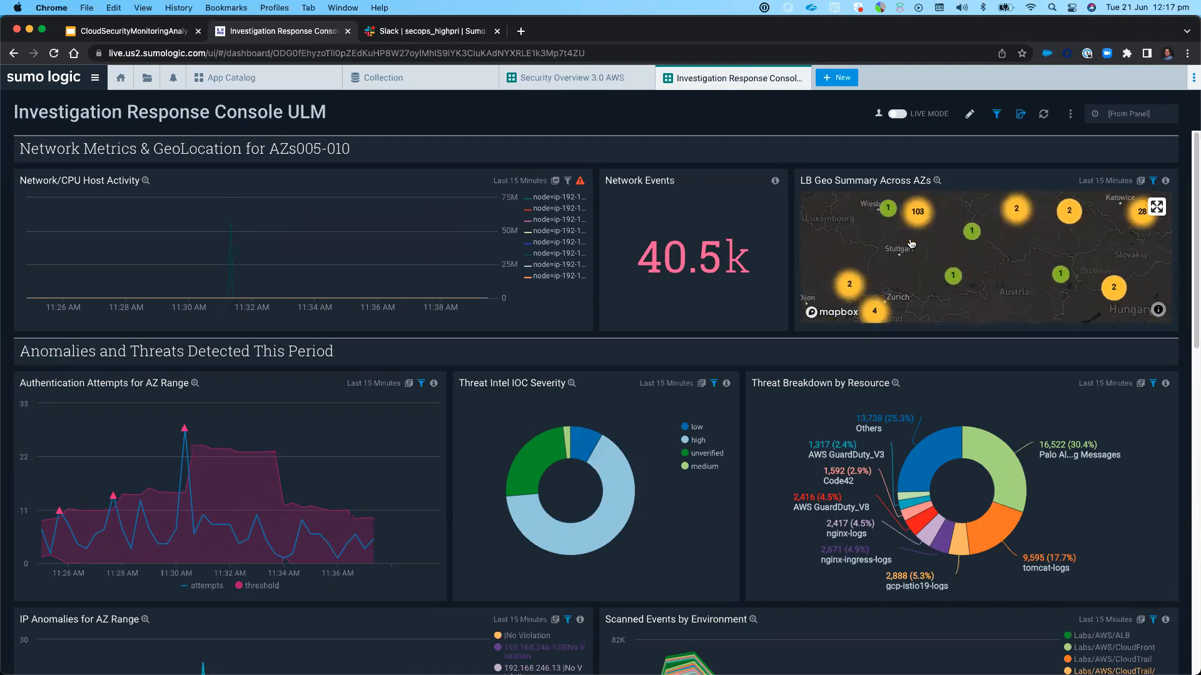
scroll(913, 251, "down", 4)
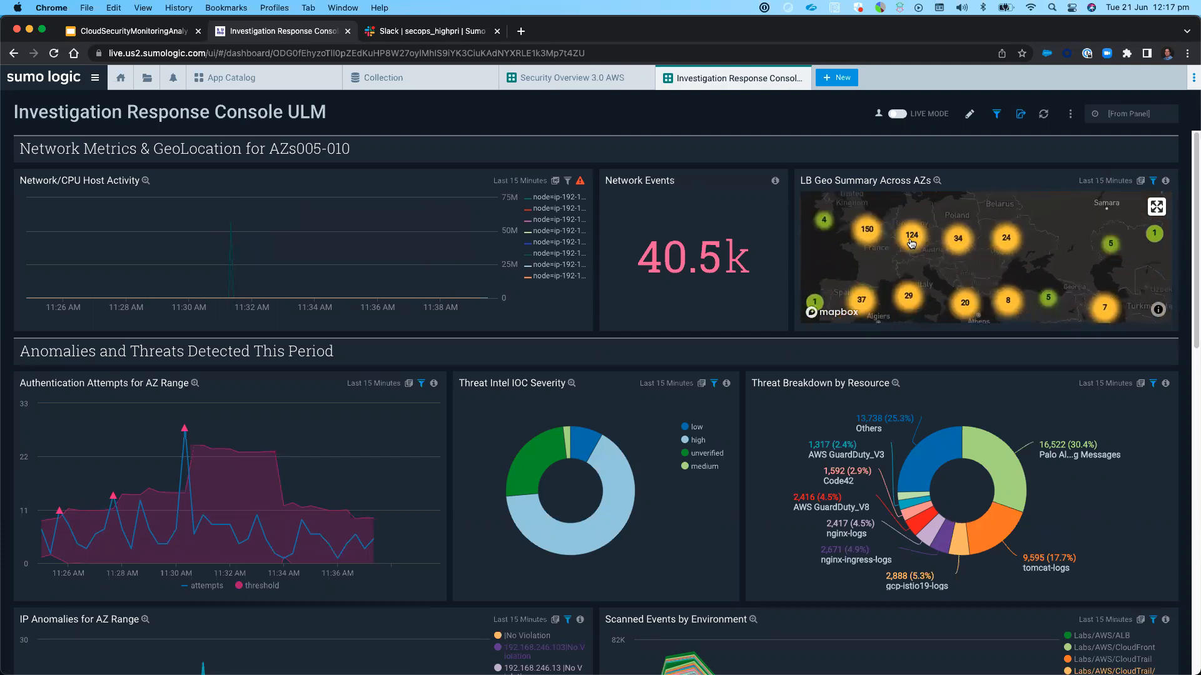
scroll(985, 306, "up", 2)
scroll(985, 306, "down", 5)
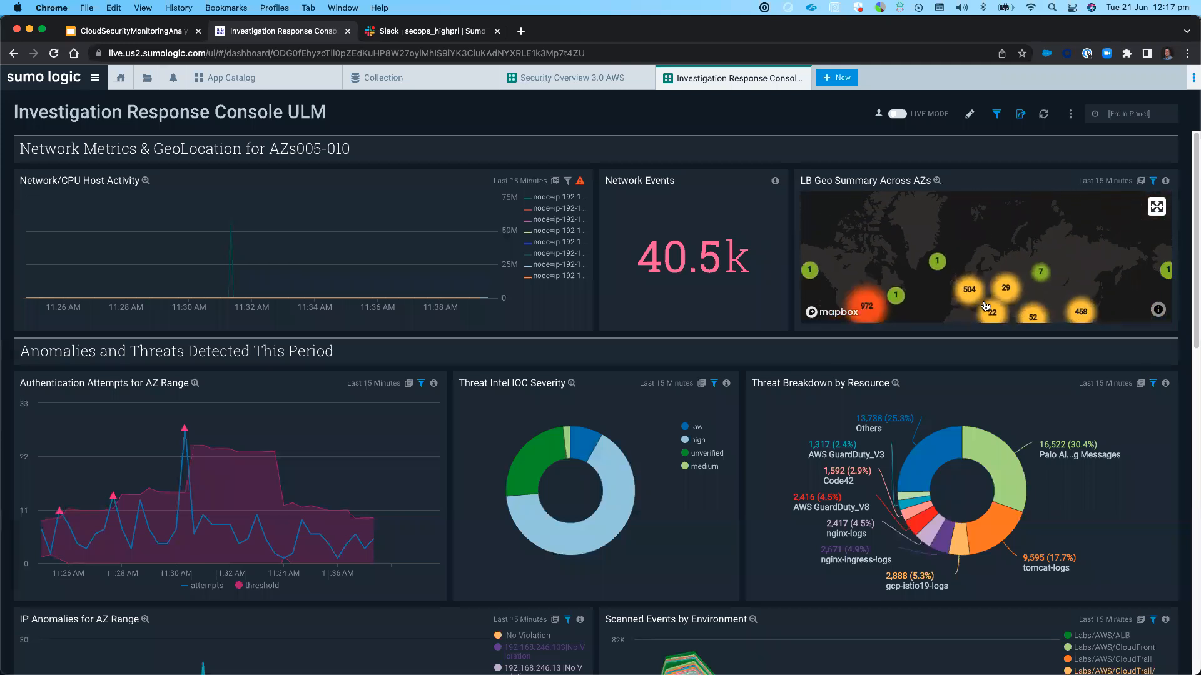
left_click_drag(1123, 316, 1094, 262)
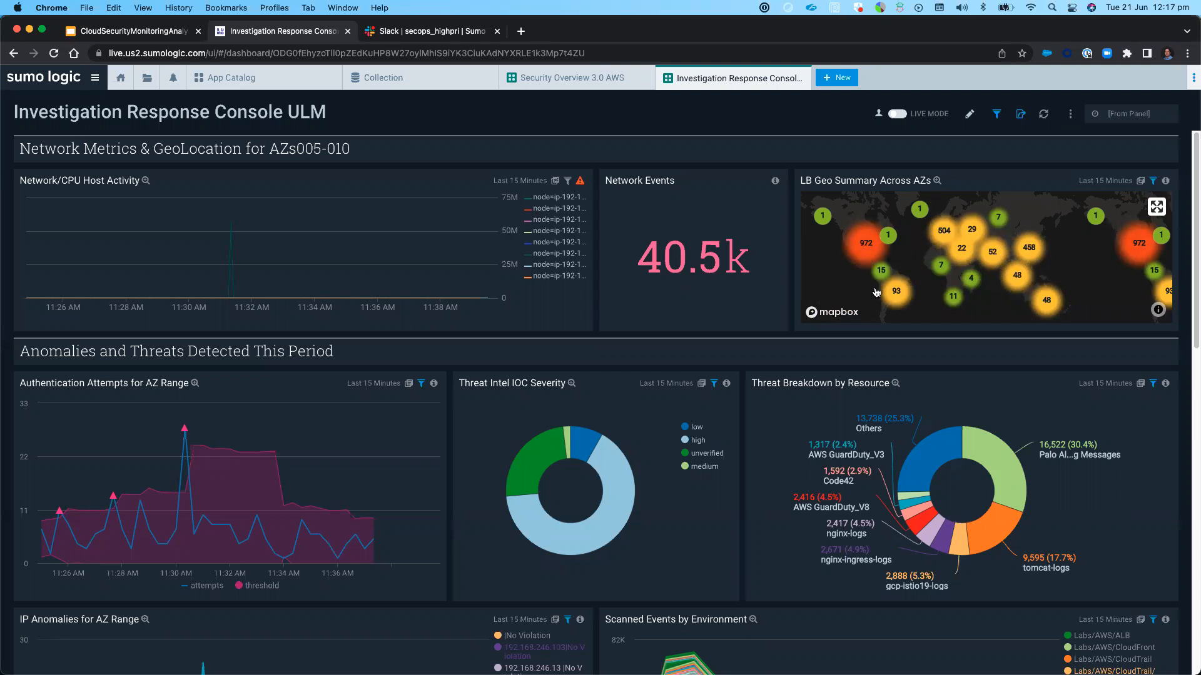
Hide the high severity series in the Threat Intel IOC Severity chart to compare the others, and restore it
scroll(640, 410, "down", 5)
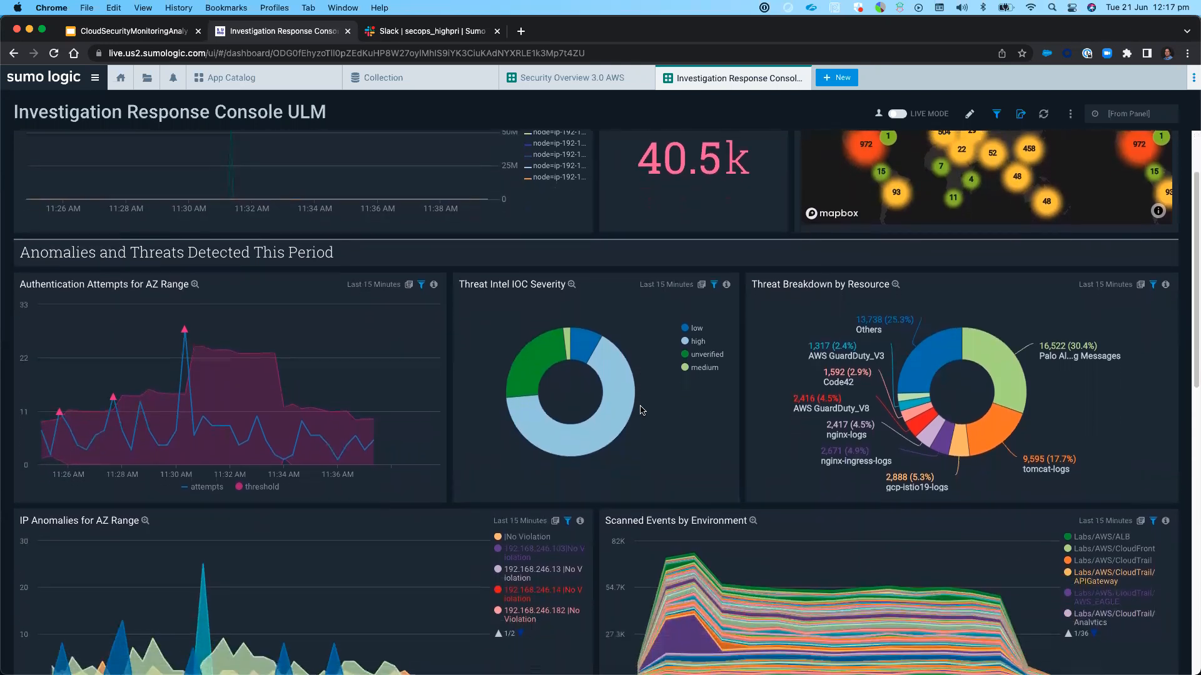
scroll(640, 410, "down", 2)
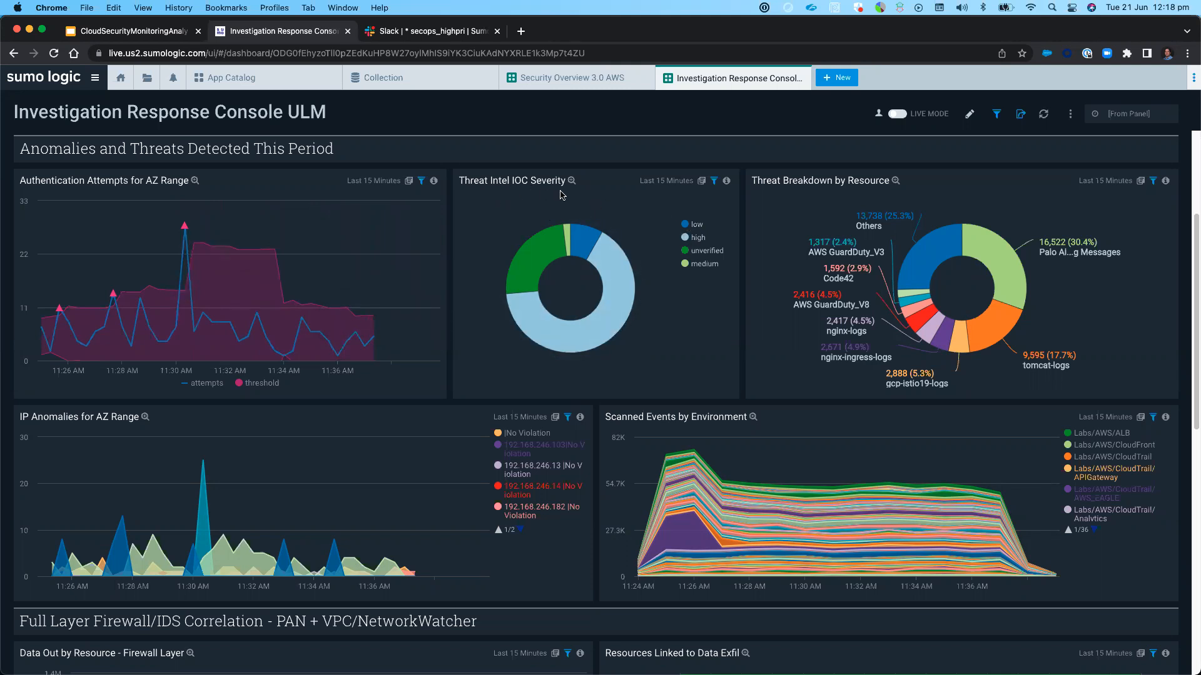
left_click(696, 239)
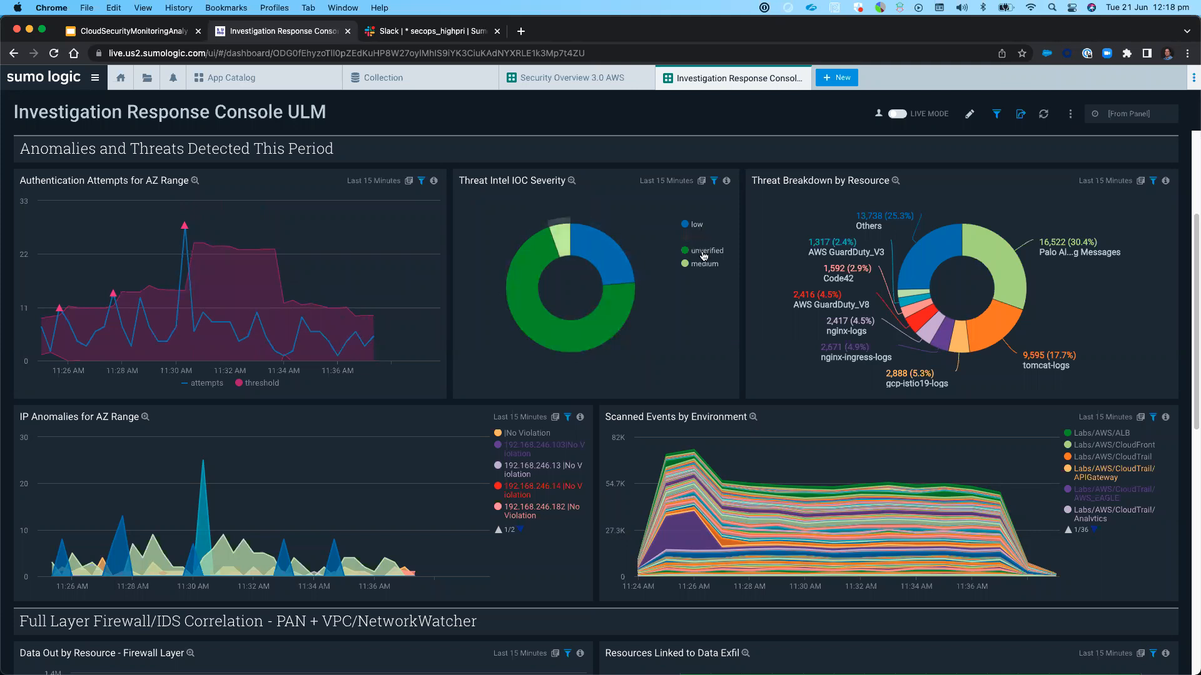
left_click(696, 239)
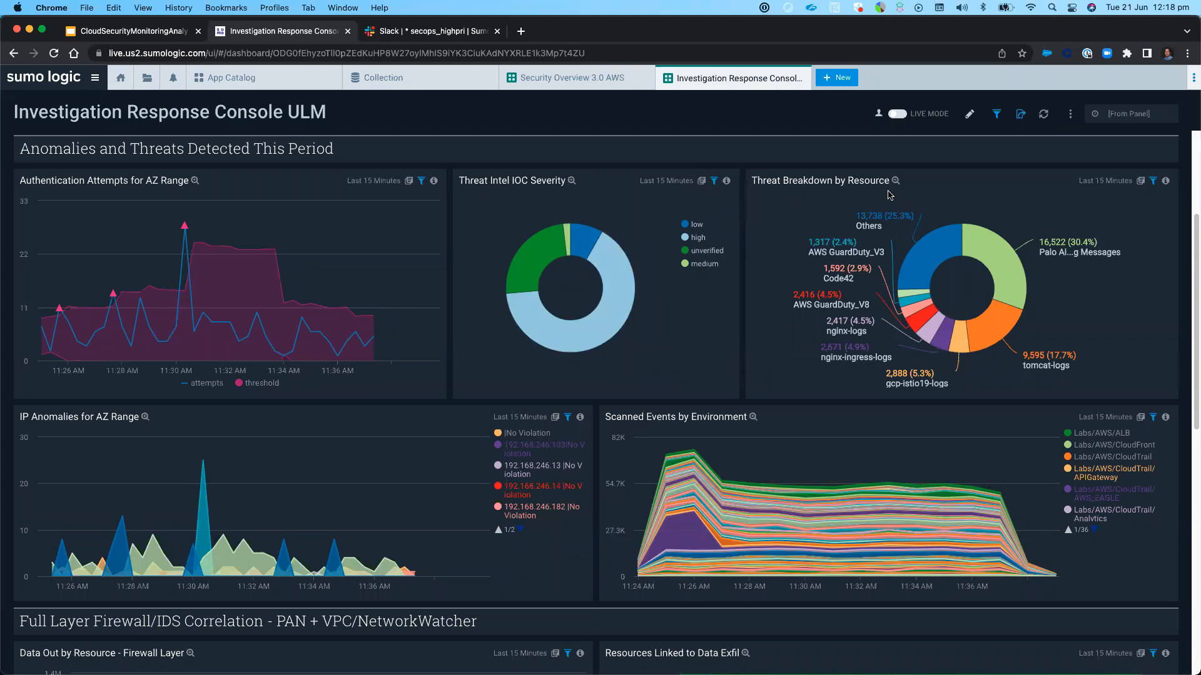
Inspect the slices of the Threat Breakdown by Resource chart, including Palo Alto messages and Others
mouse_move(997, 341)
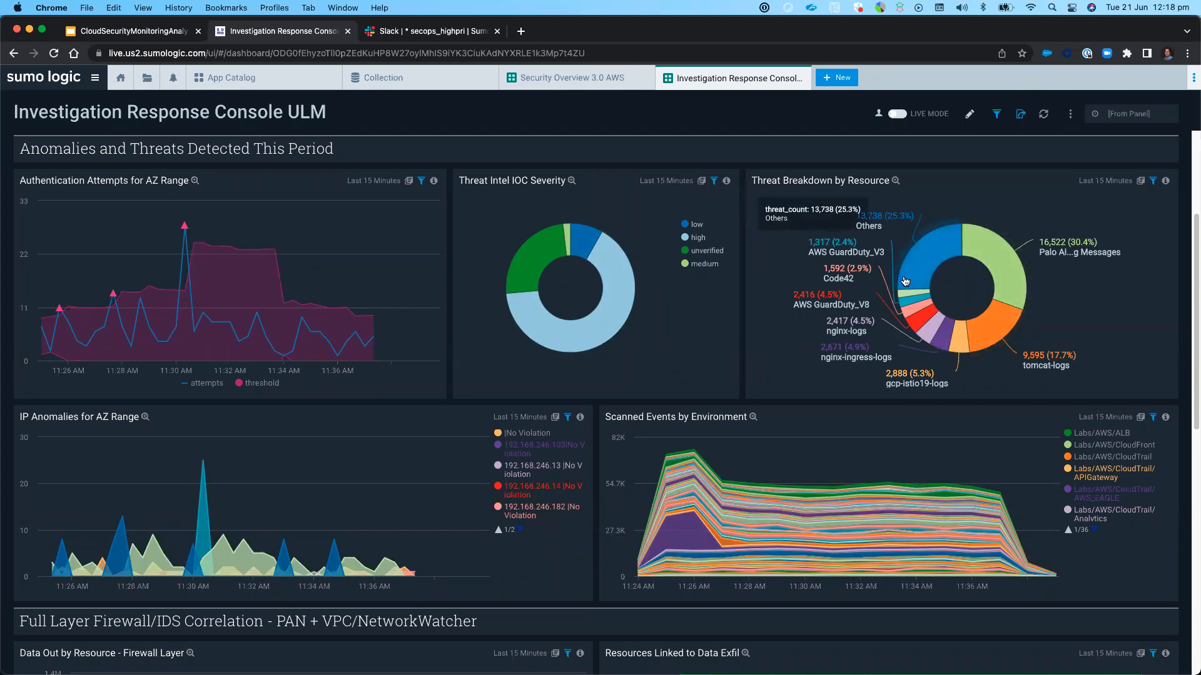
mouse_move(1032, 261)
mouse_move(892, 225)
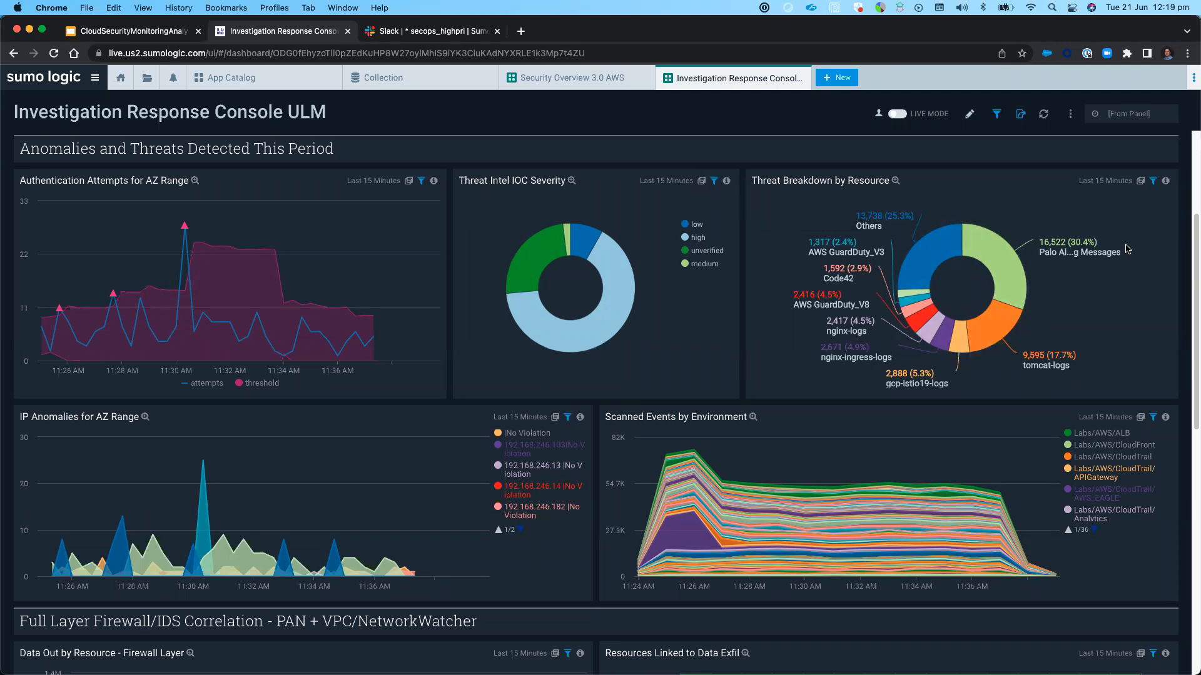
Examine the apps and bytes sent in the Resources Linked to Data Exfil and Data Exfil Deltas by App panels
scroll(600, 450, "down", 5)
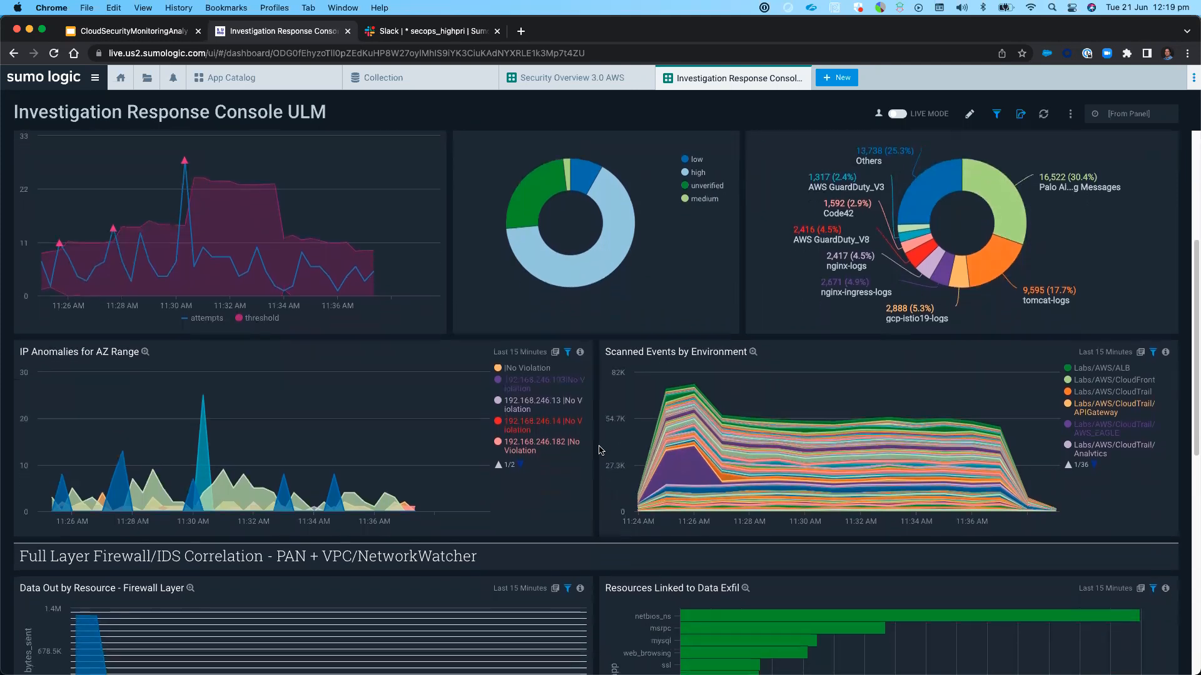
scroll(600, 450, "down", 2)
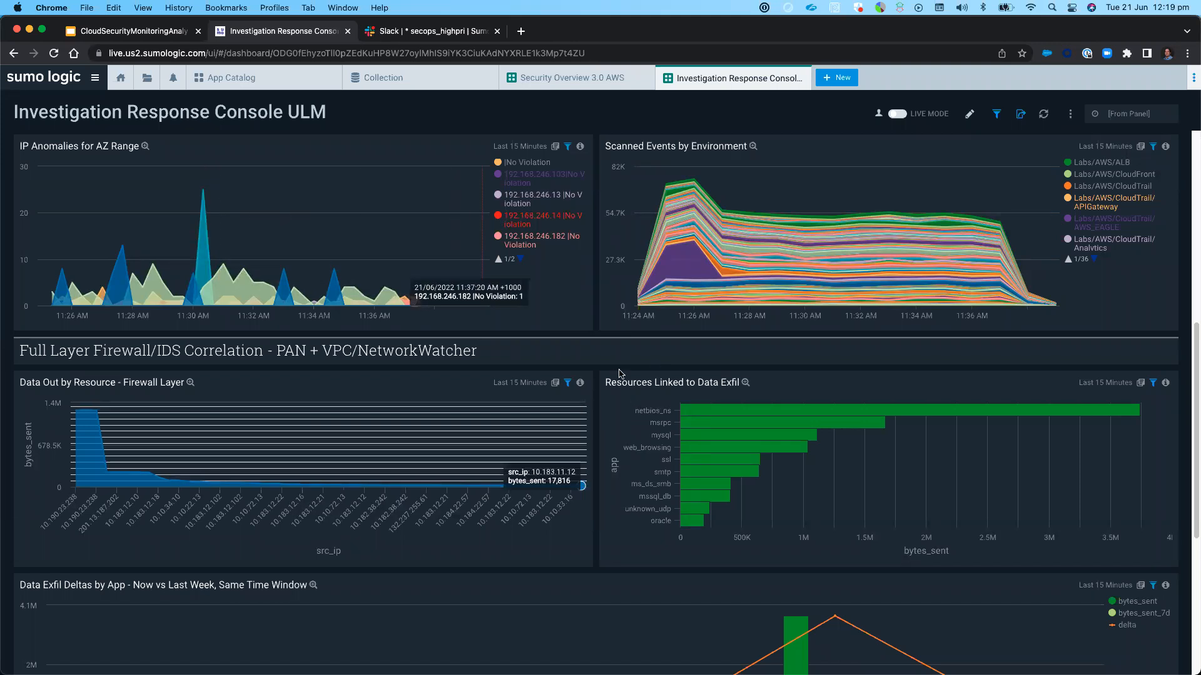
left_click_drag(613, 385, 737, 392)
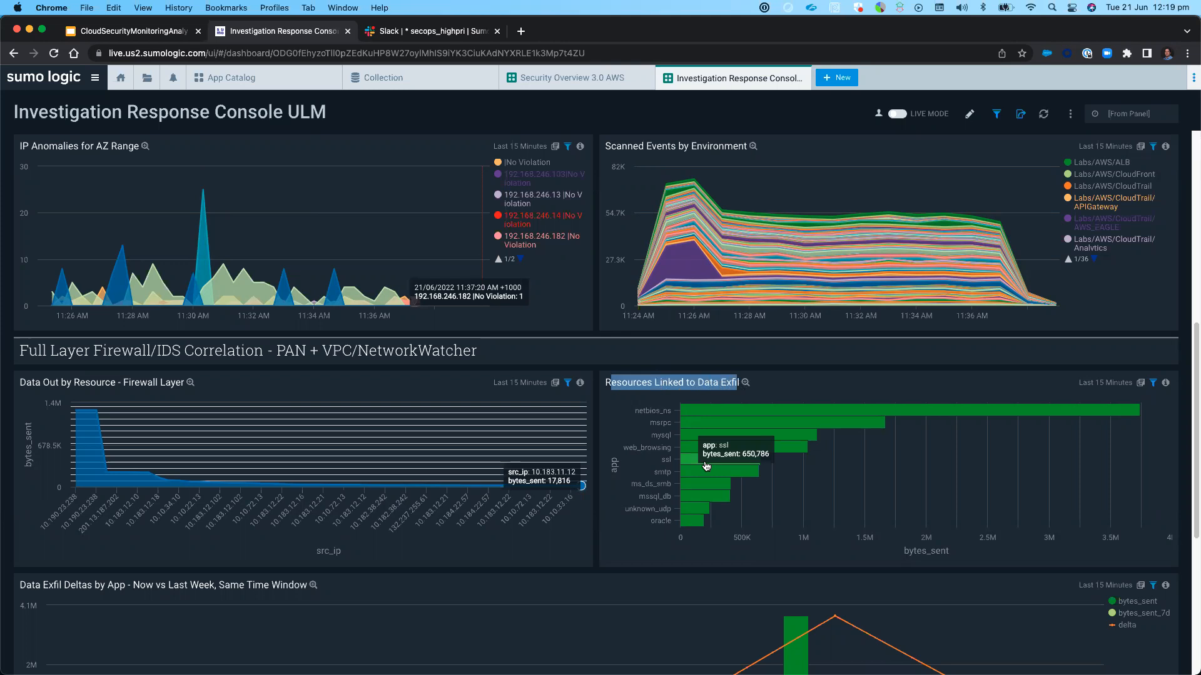
left_click(644, 559)
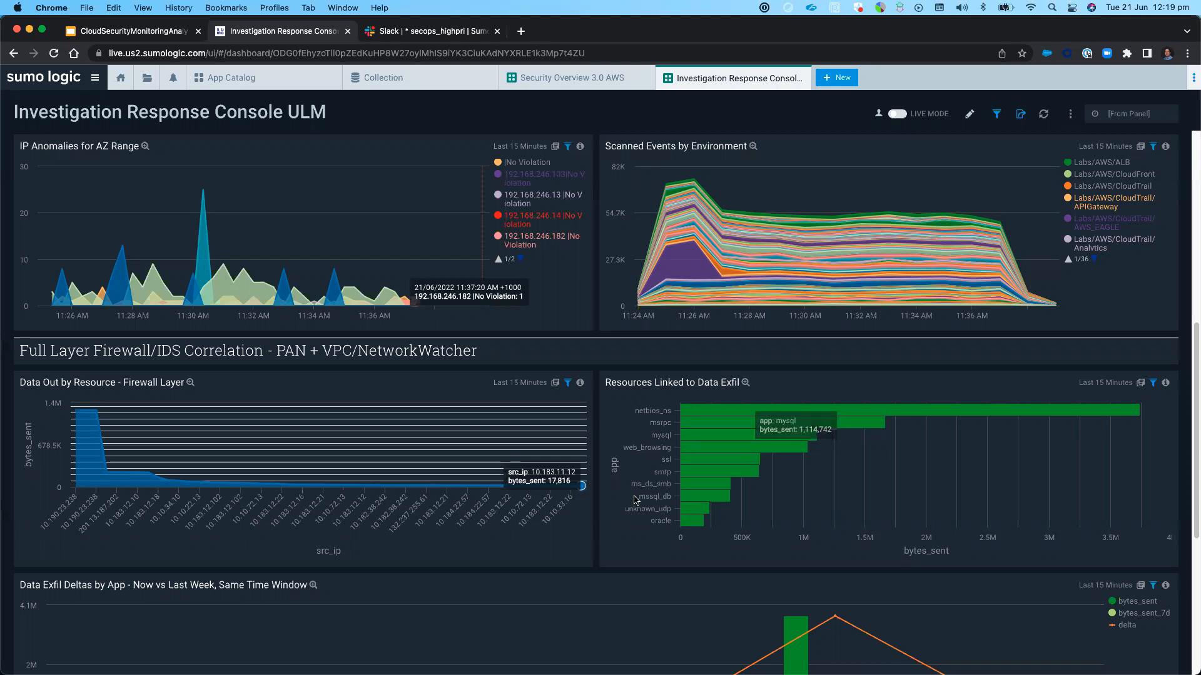
scroll(635, 500, "down", 3)
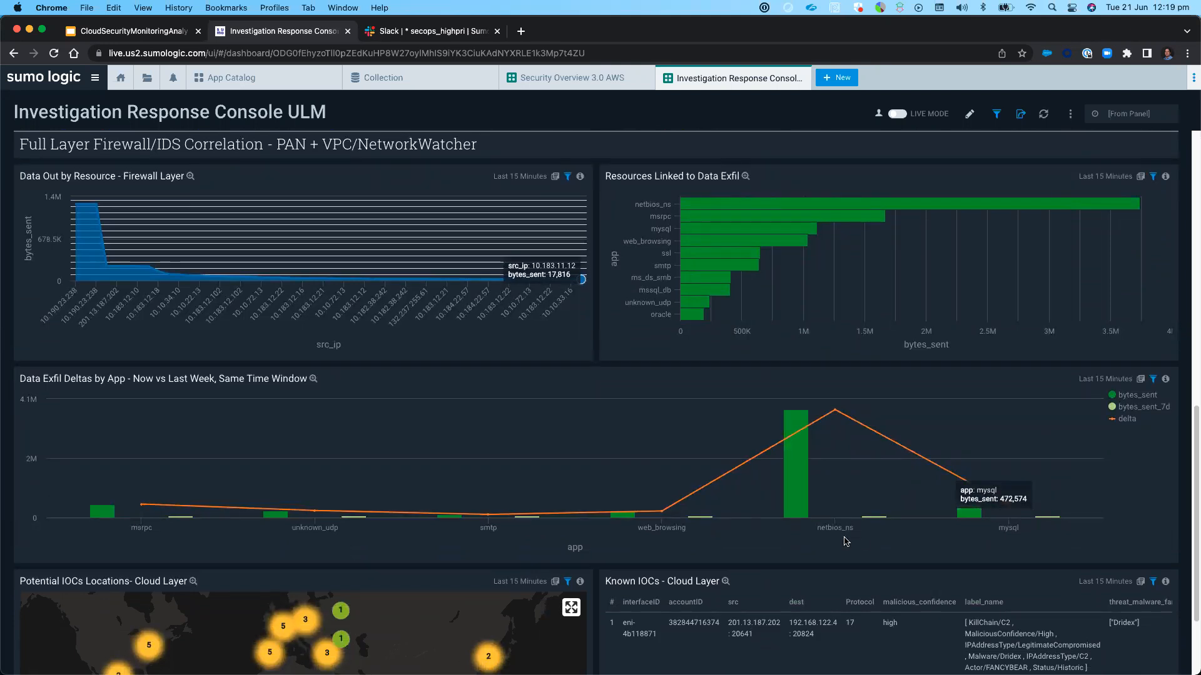
scroll(896, 541, "down", 2)
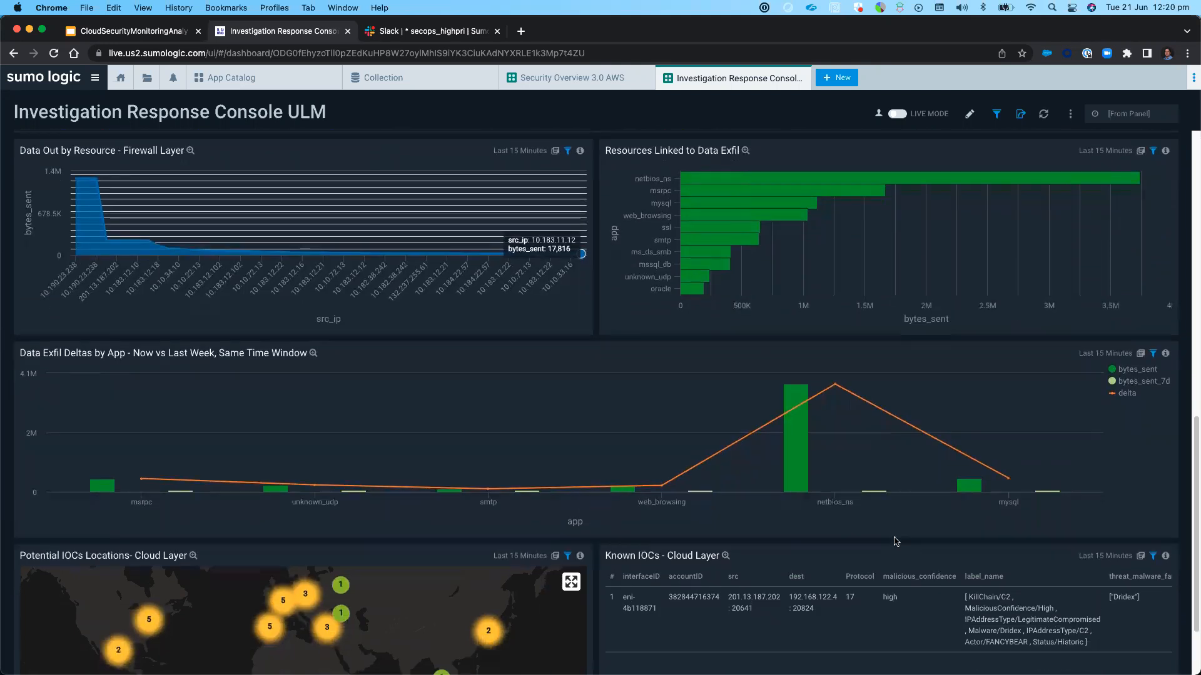
Highlight the source IP and the MaliciousConfidence/High and Actor/FANCYBEAR labels in the Known IOCs - Cloud Layer panel
scroll(896, 533, "down", 2)
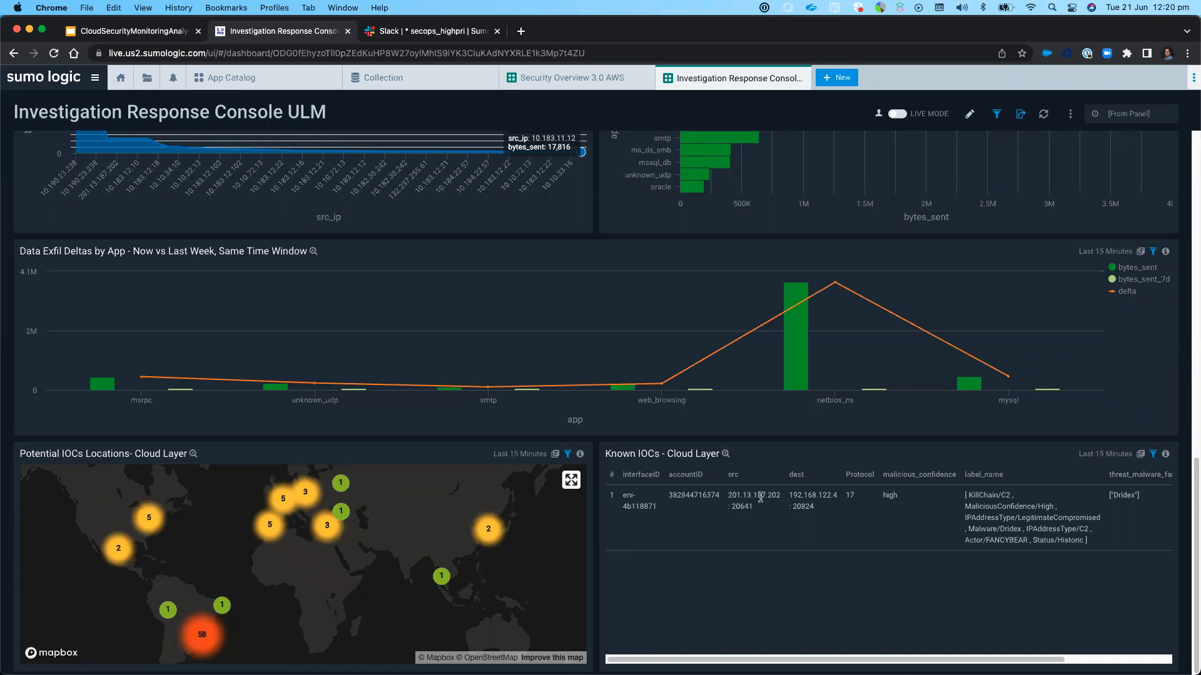
left_click_drag(728, 493, 781, 497)
left_click_drag(961, 507, 1053, 506)
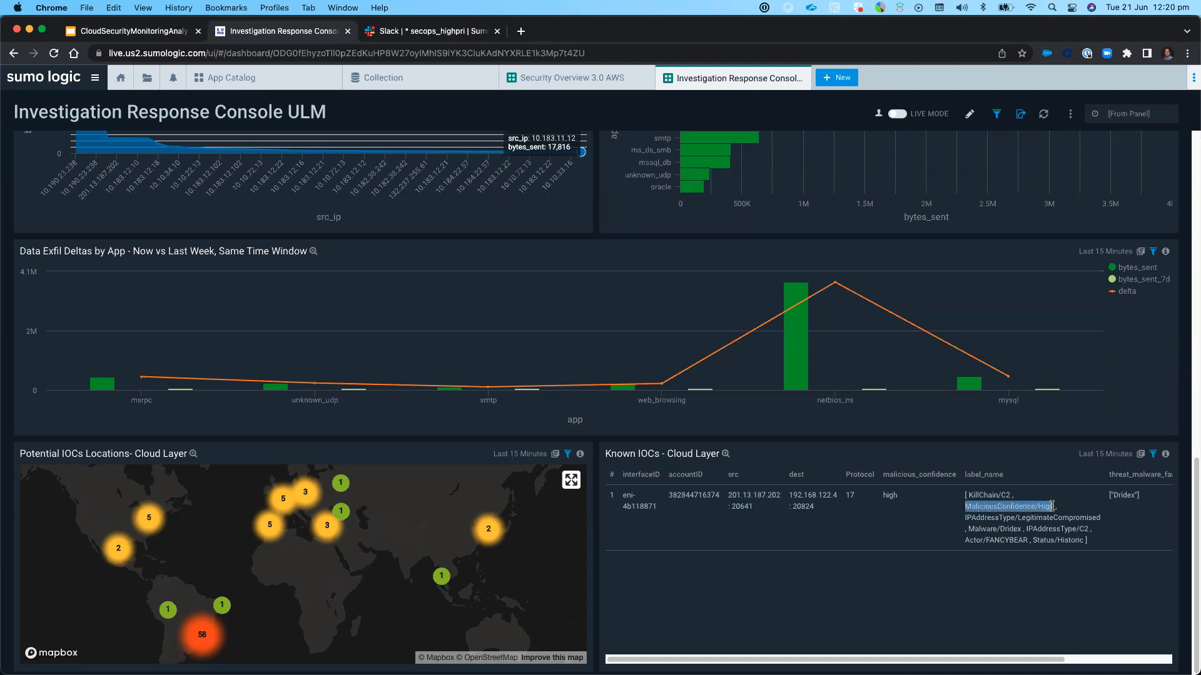
left_click_drag(969, 539, 1028, 539)
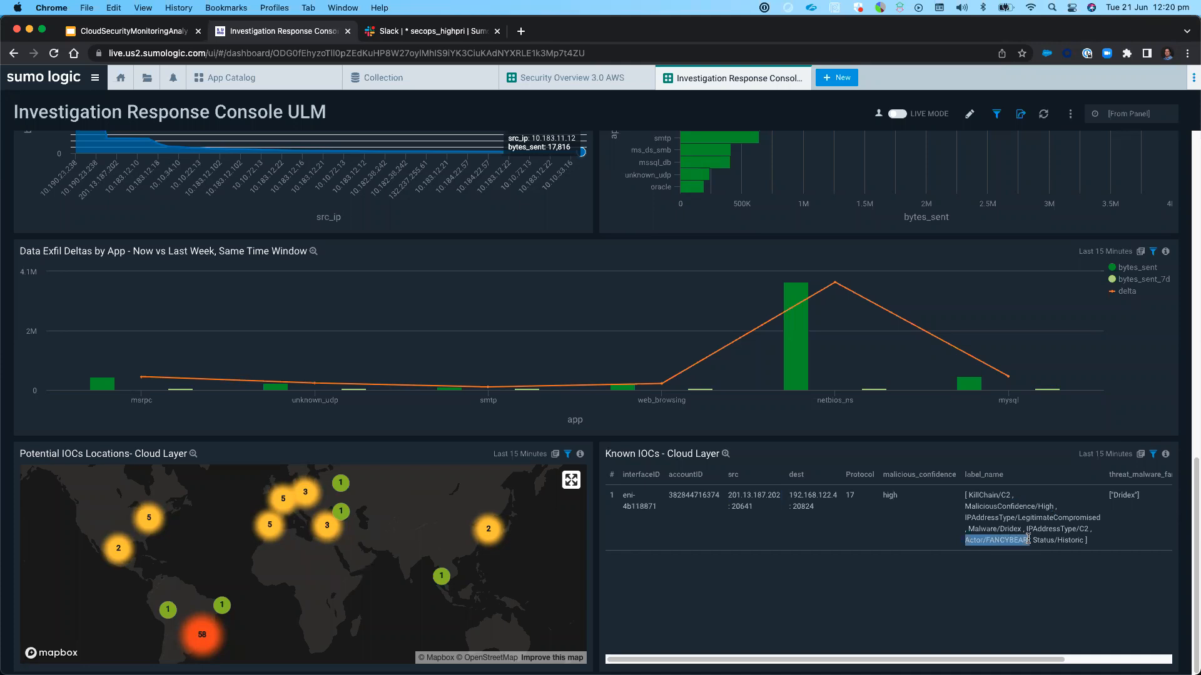
left_click(866, 530)
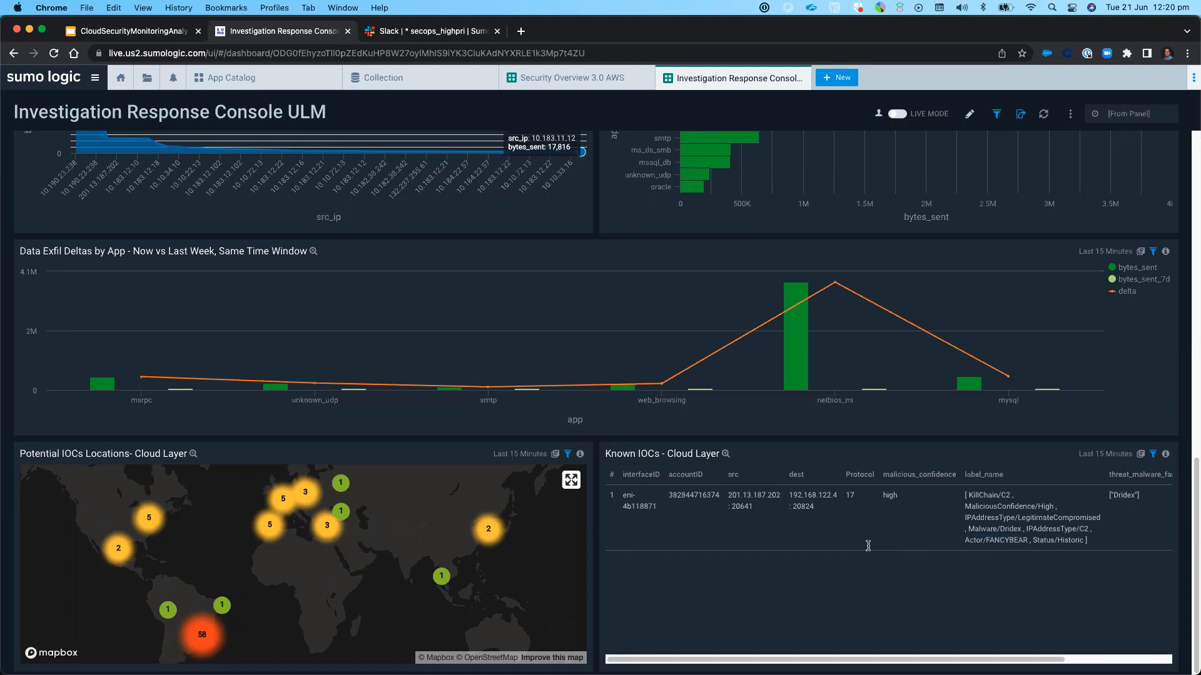
Open the search behind the IP Anomalies for AZ Range panel
scroll(594, 223, "up", 3)
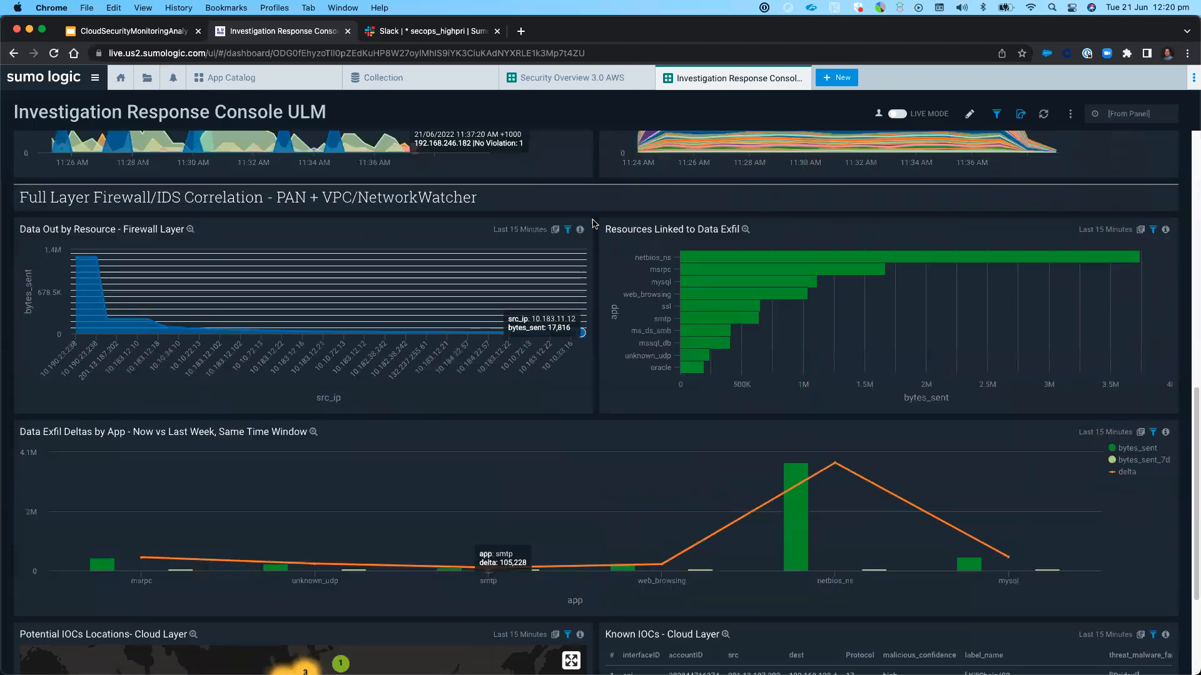
scroll(594, 223, "up", 4)
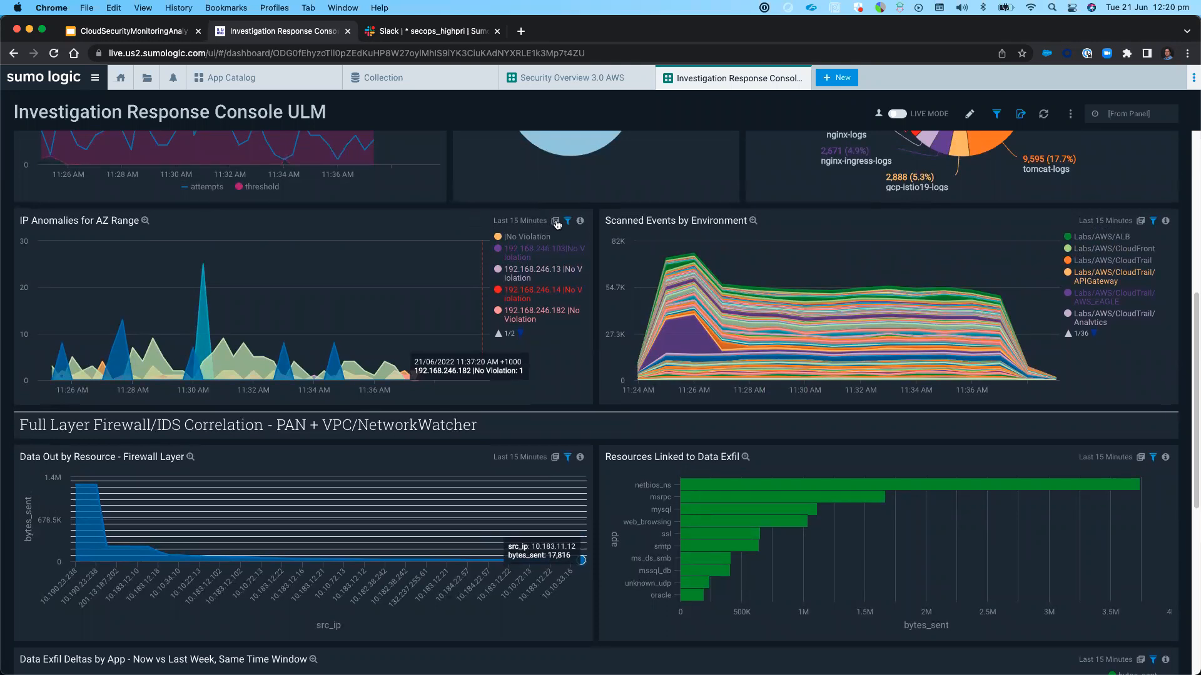
left_click(555, 222)
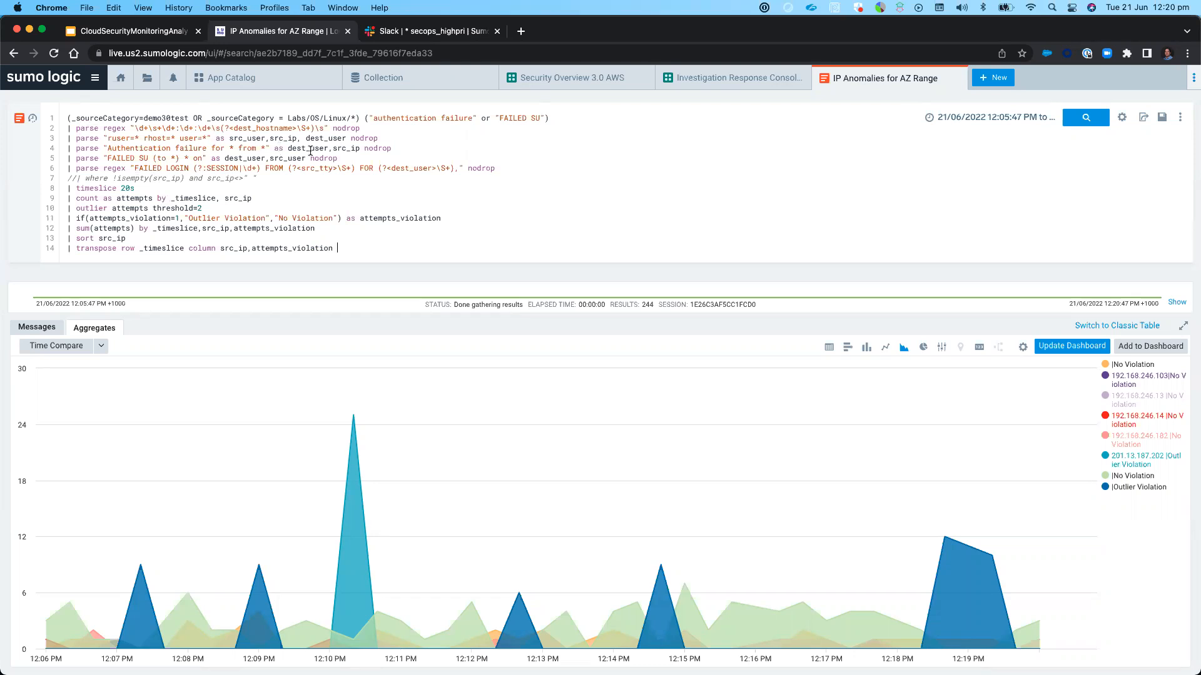
Highlight the query's parse statements on lines 2 to 6, followed by the timeslice, outlier and transpose logic on lines 8 to 14
left_click_drag(62, 127, 416, 157)
left_click_drag(511, 159, 514, 164)
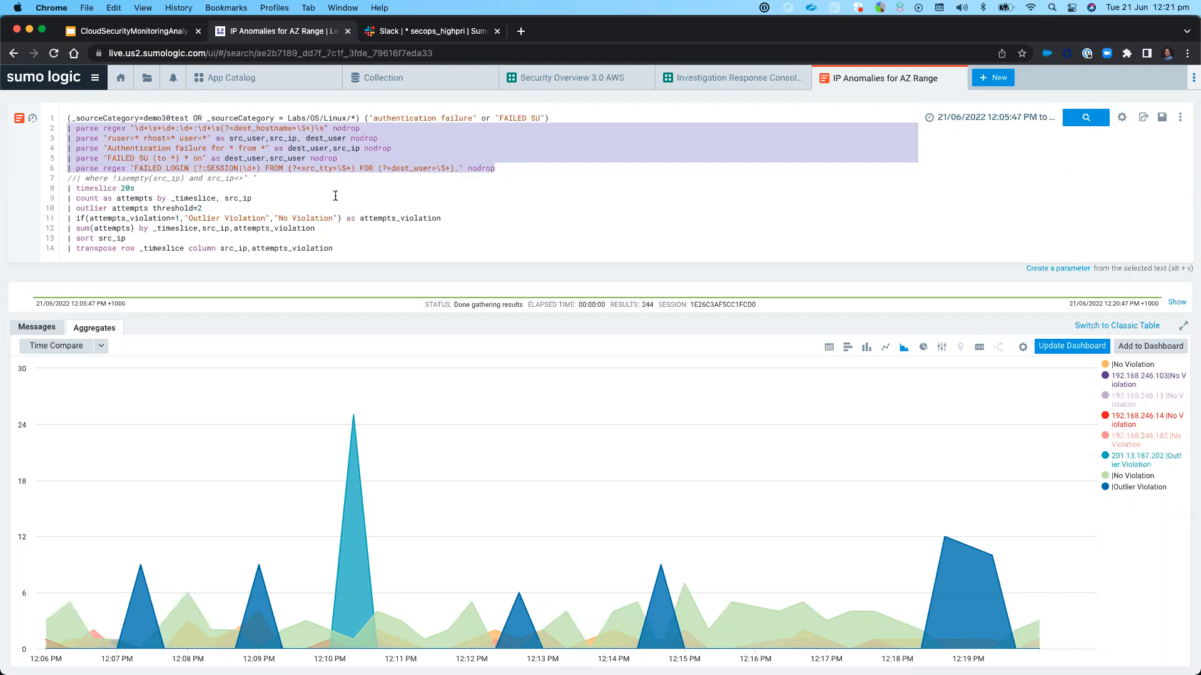
left_click(97, 184)
left_click_drag(64, 186, 344, 249)
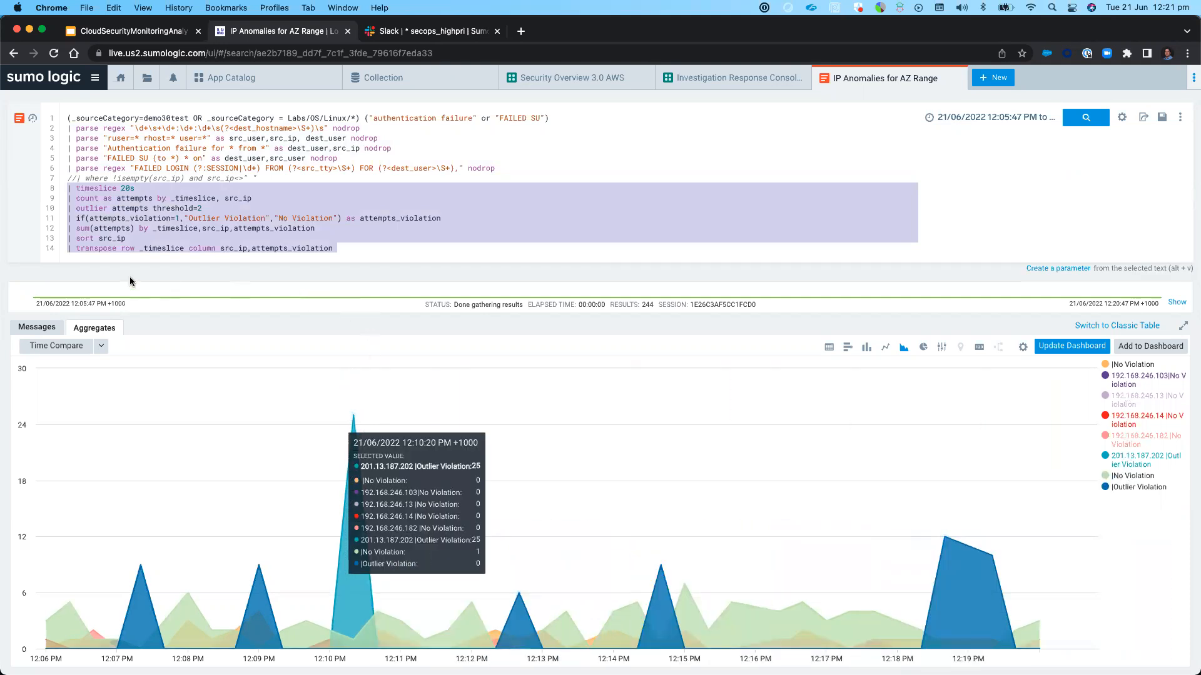
Show the raw messages of the IP Anomalies search and view the top values of the src_ip field
left_click(33, 327)
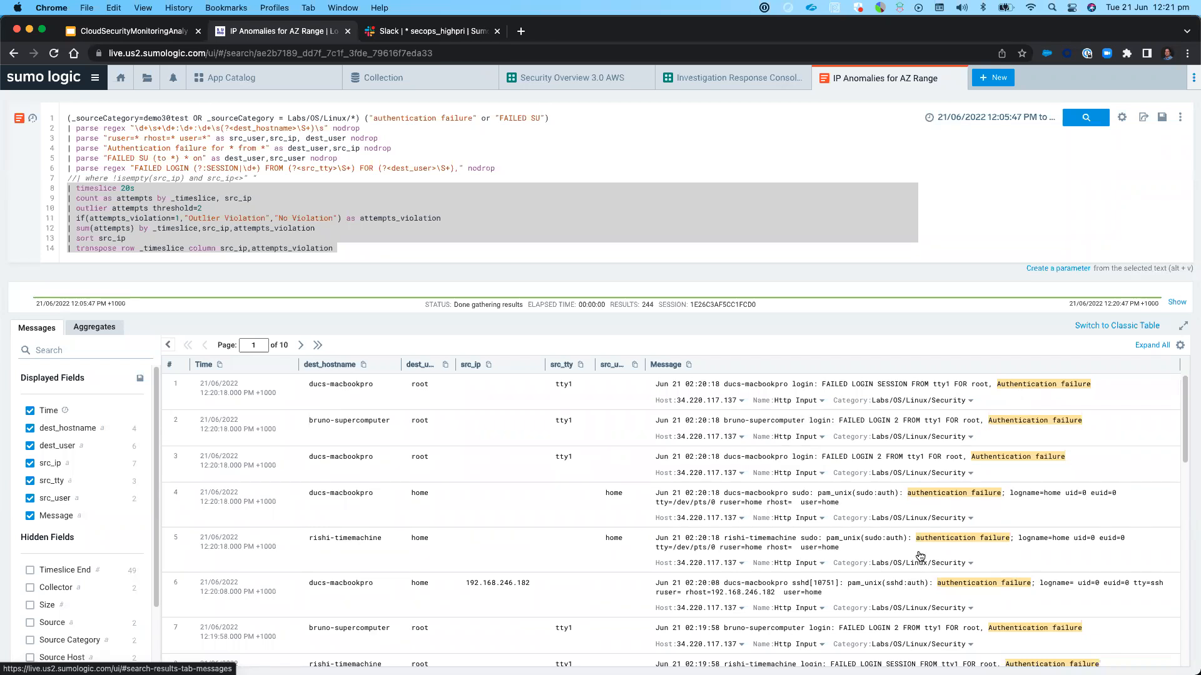
left_click(42, 467)
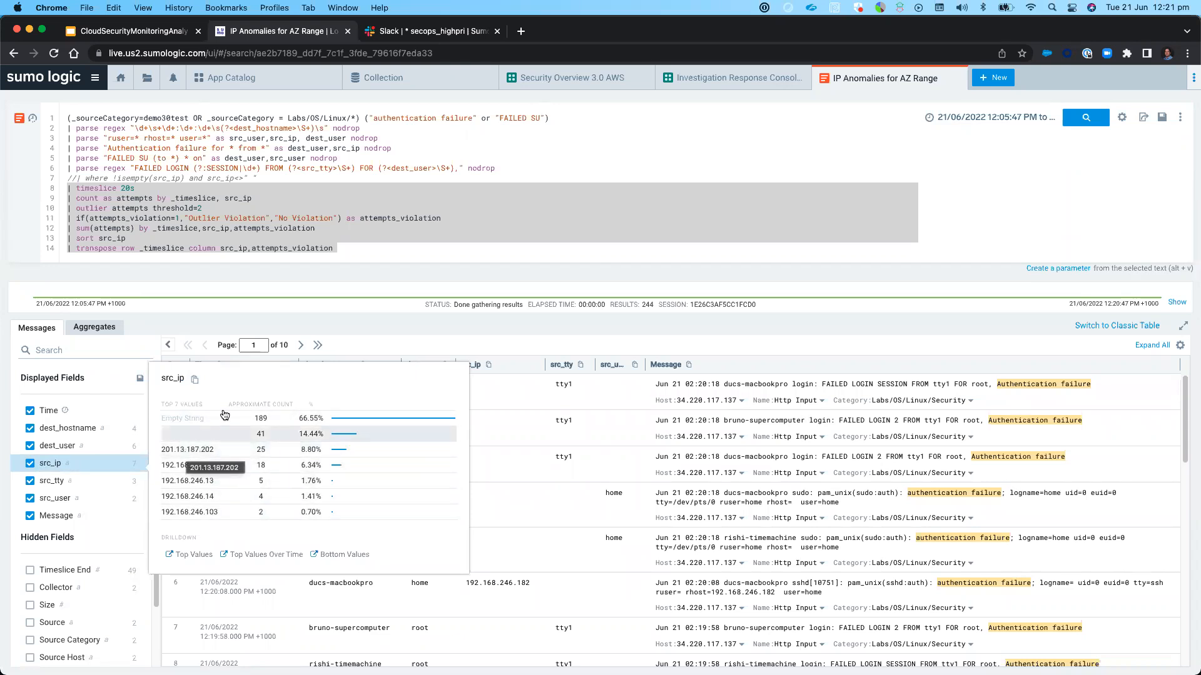
Drill down into src_ip value 201.13.187.202 and highlight the where clause in the new search's query
left_click(363, 194)
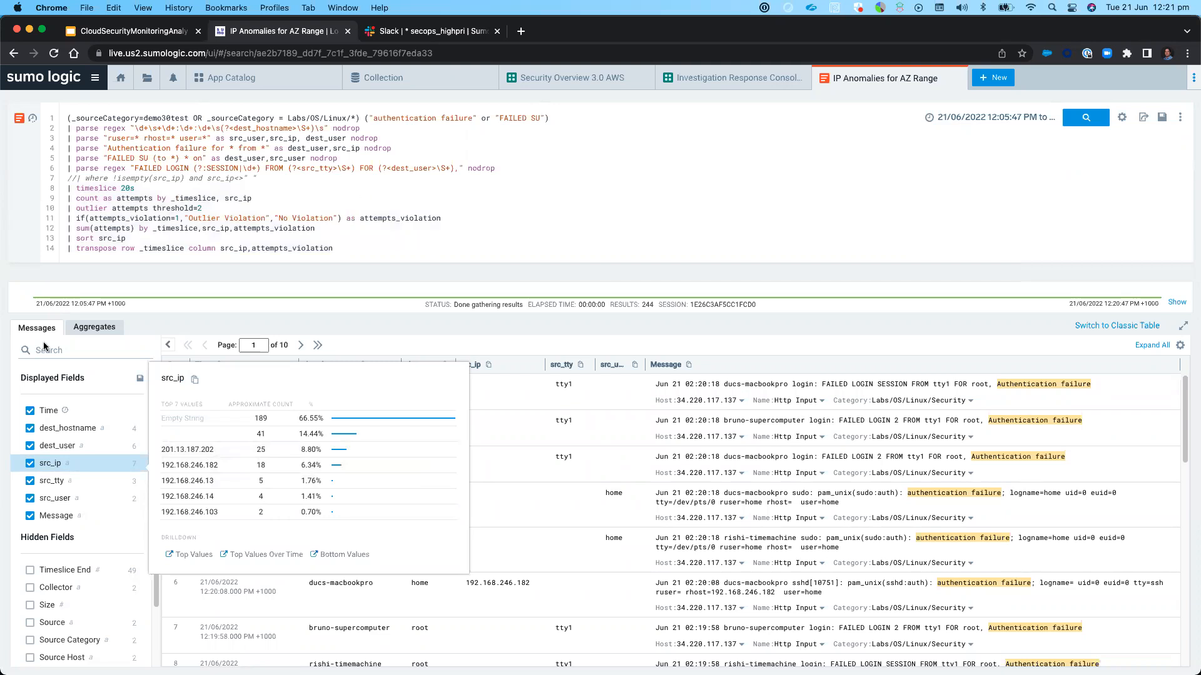
left_click(179, 450)
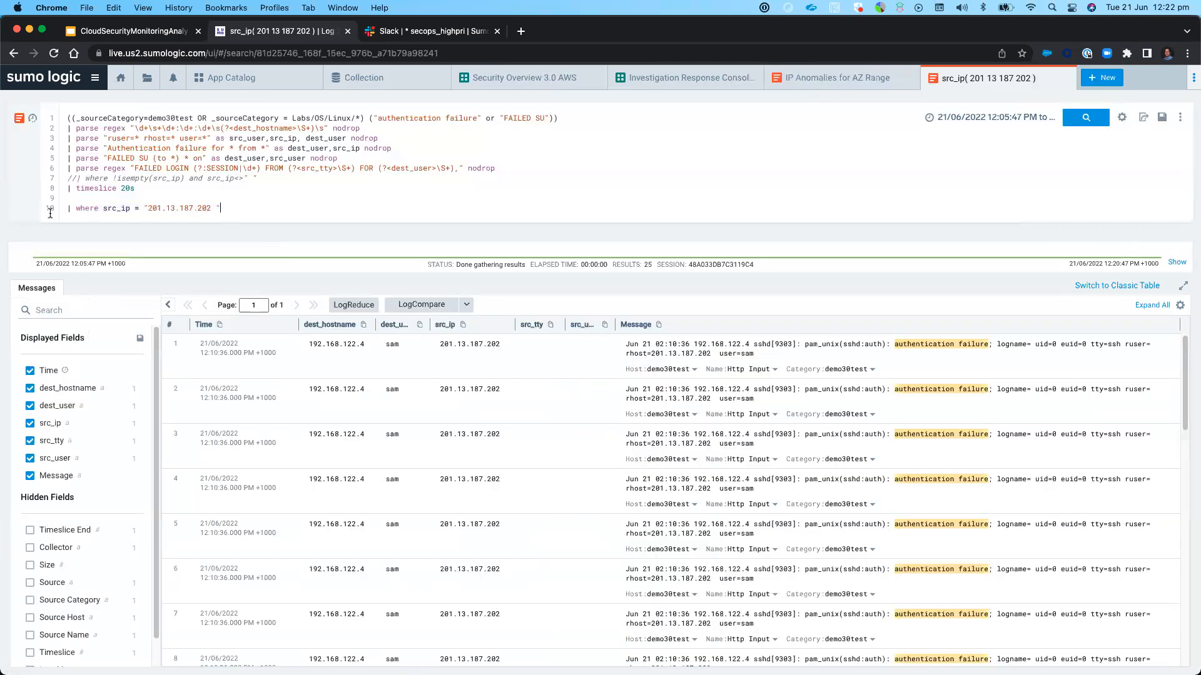
left_click_drag(221, 208, 51, 209)
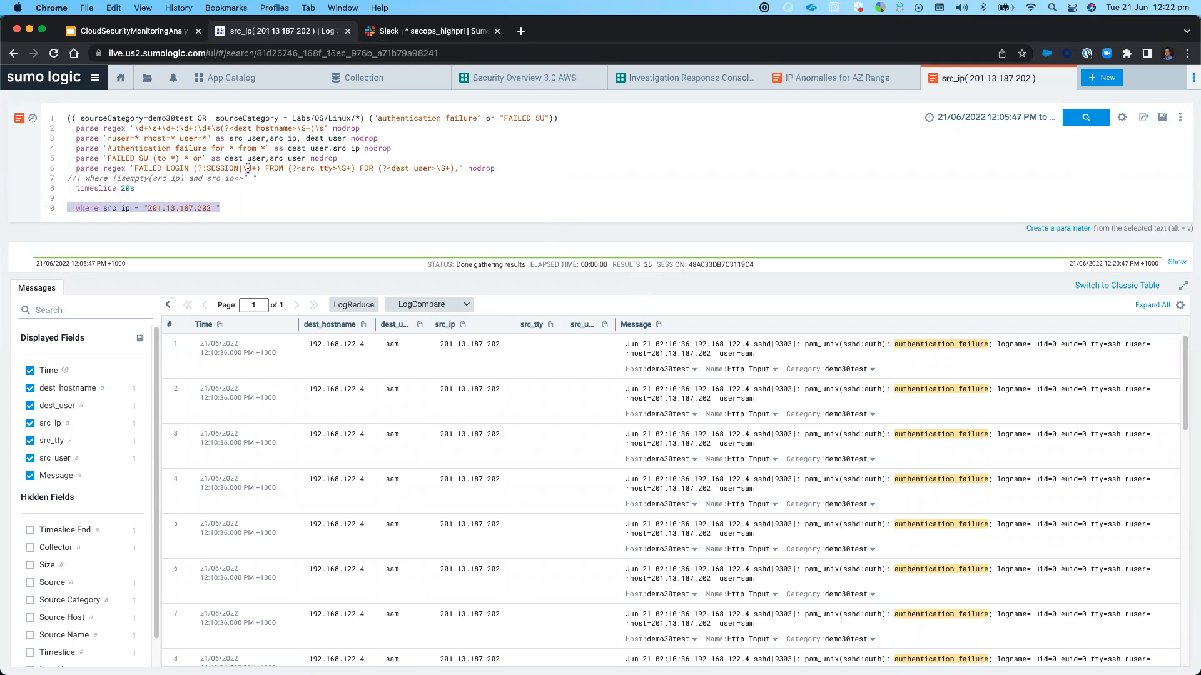
Remove the authentication failure keywords, all parse statements, the commented where line and the timeslice from the 201.13.187.202 query
left_click(368, 117)
left_click_drag(369, 118, 140, 185)
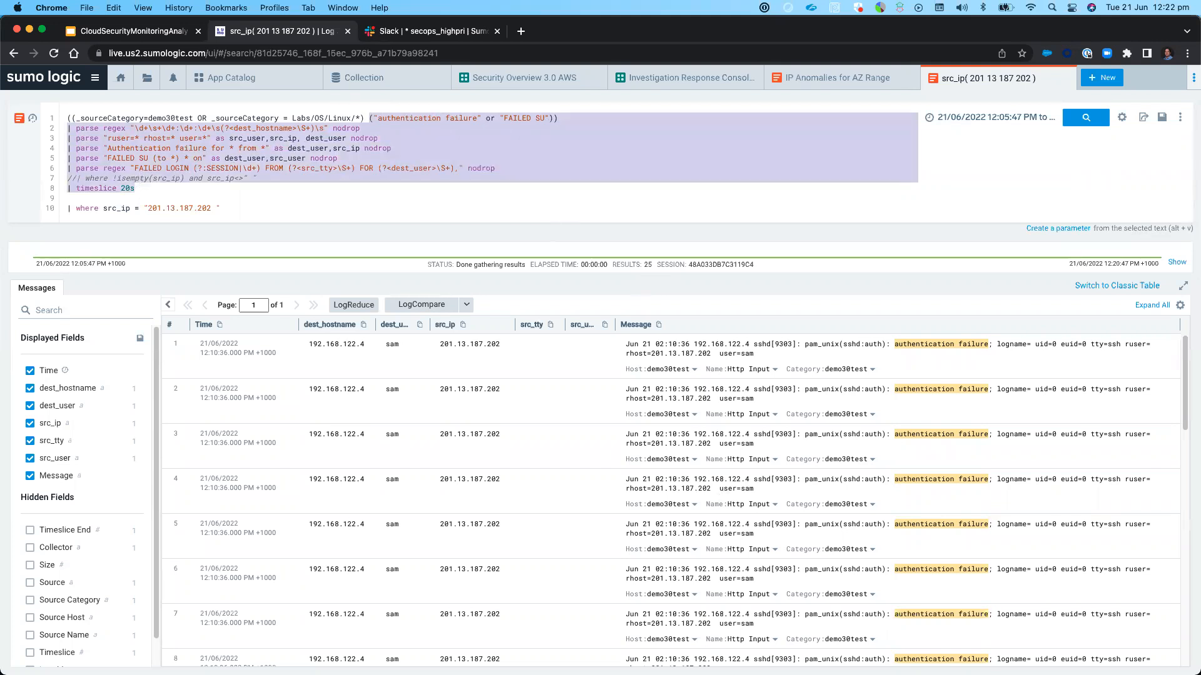
key("BackSpace")
key("Delete")
key("Delete")
key("Delete")
key("Delete")
key("Delete")
key("Delete")
key("Delete")
key("Delete")
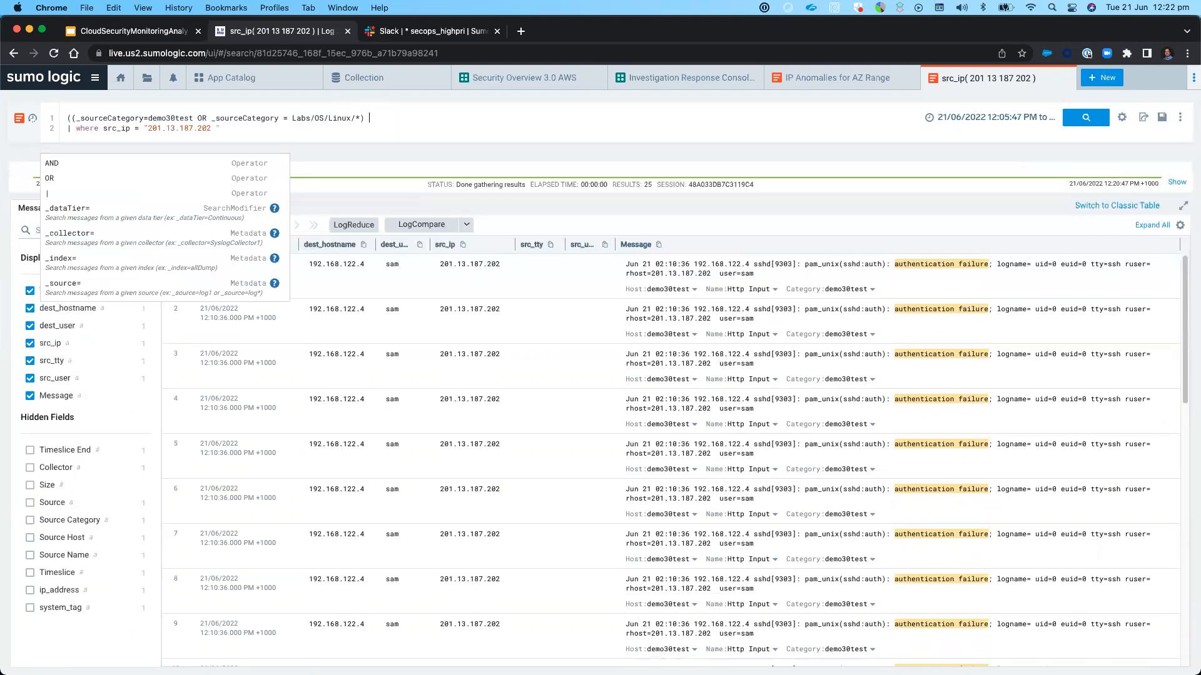
Reduce the where clause to the quoted IP string on the source category line and remove the extra opening parenthesis
key("Delete")
key("Delete")
key("Delete")
key("Delete")
key("Delete")
key("Delete")
key("Delete")
key("Delete")
key("Delete")
key("Delete")
key("Delete")
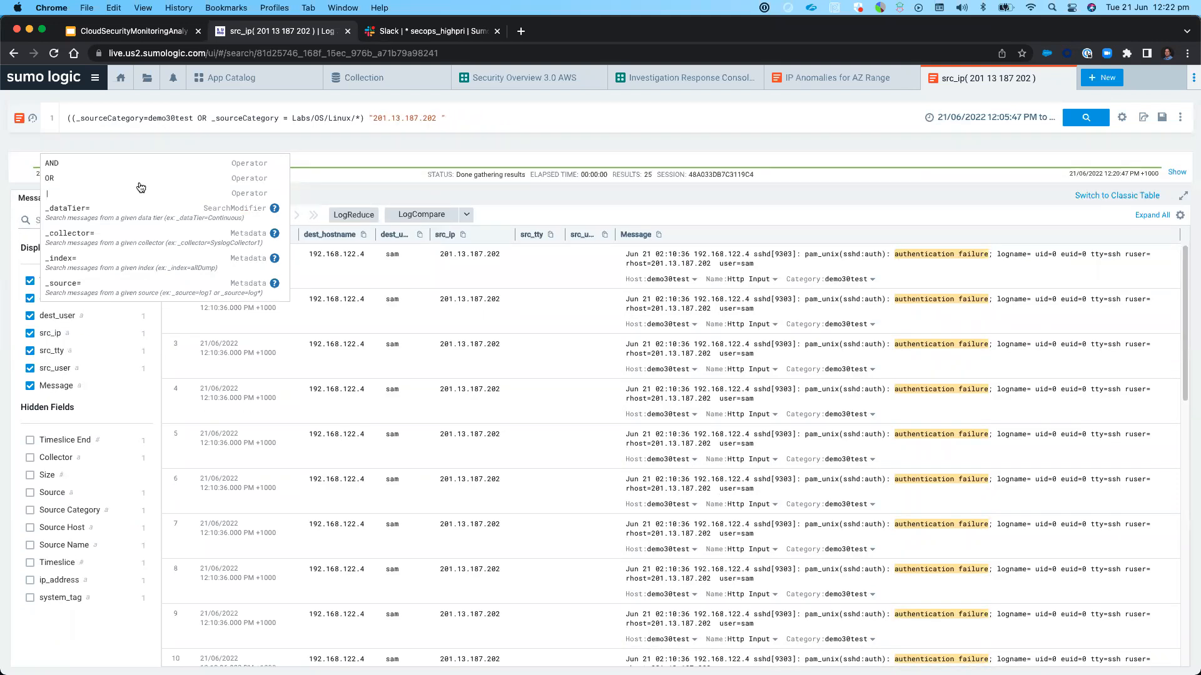
left_click(68, 116)
type("(")
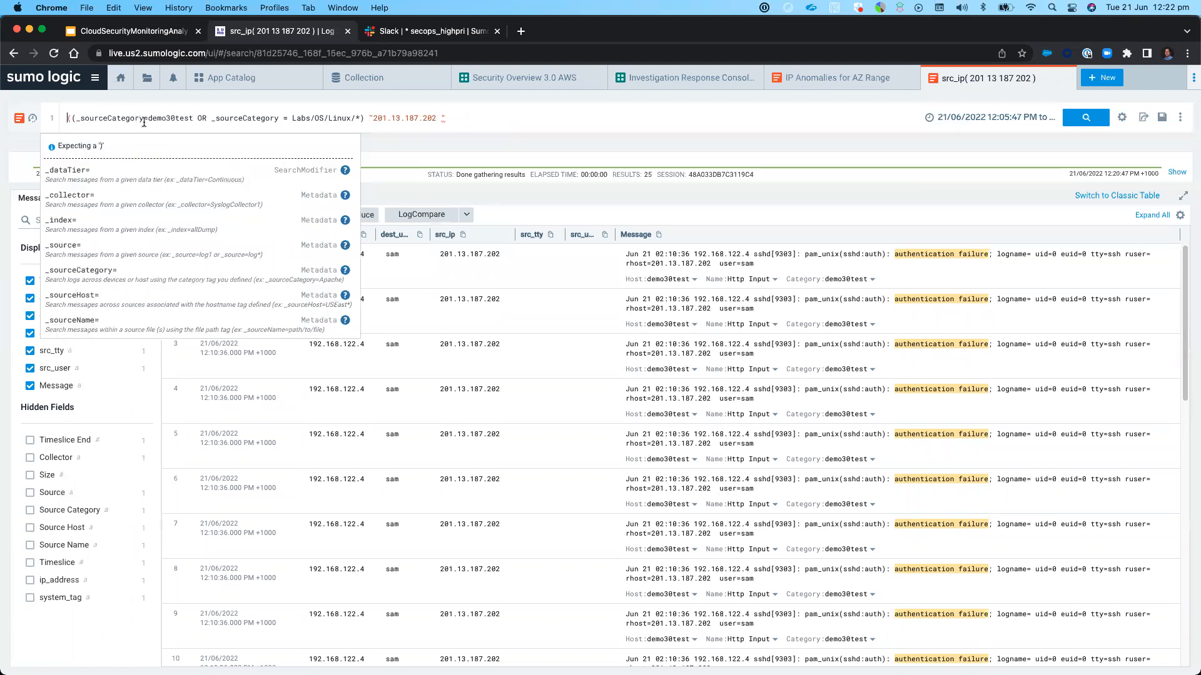
key("BackSpace")
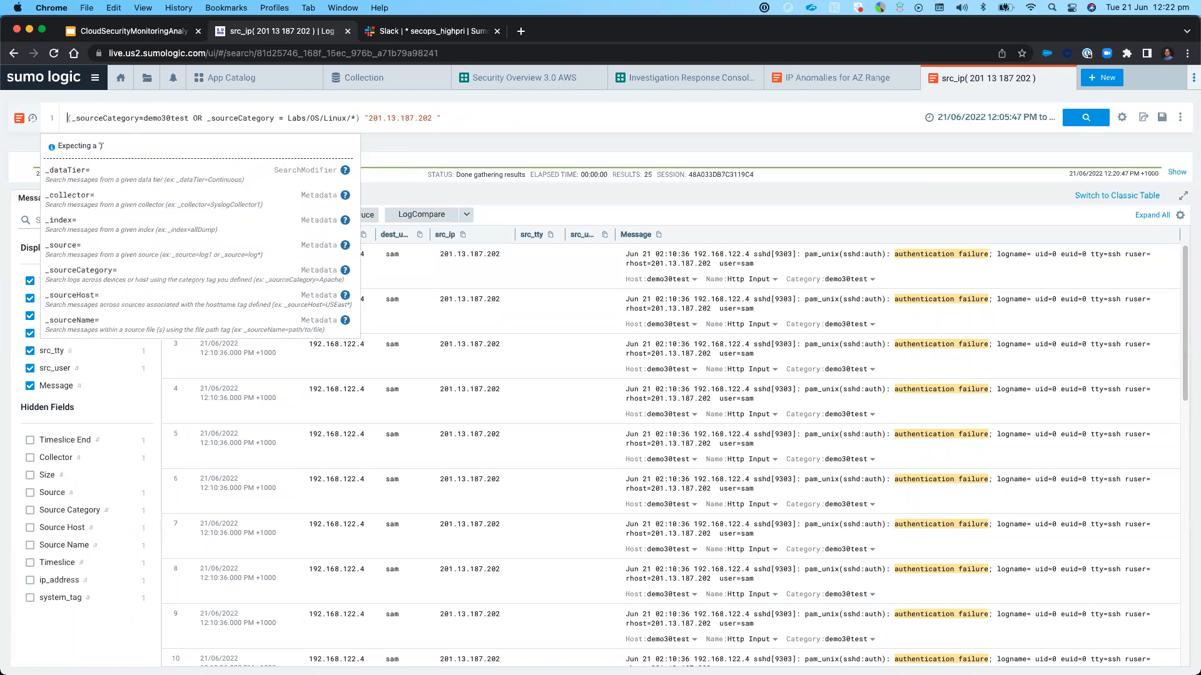
Set the time range to -35m and run the simplified IP search
left_click(1006, 120)
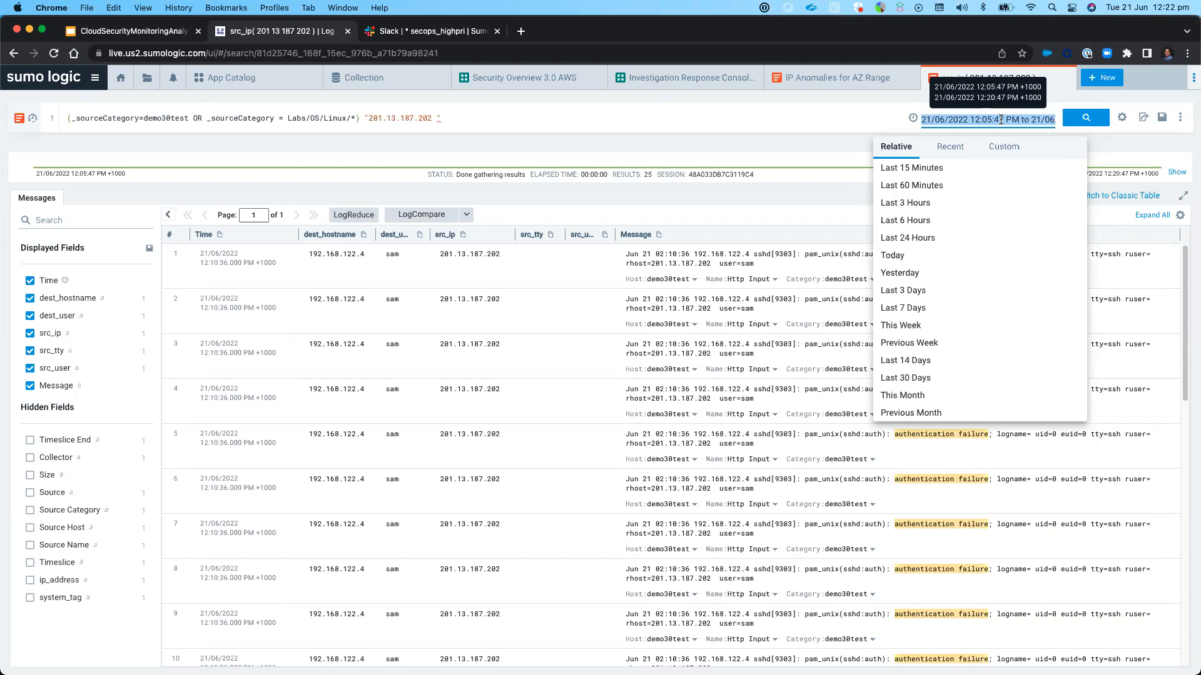
type("-35m")
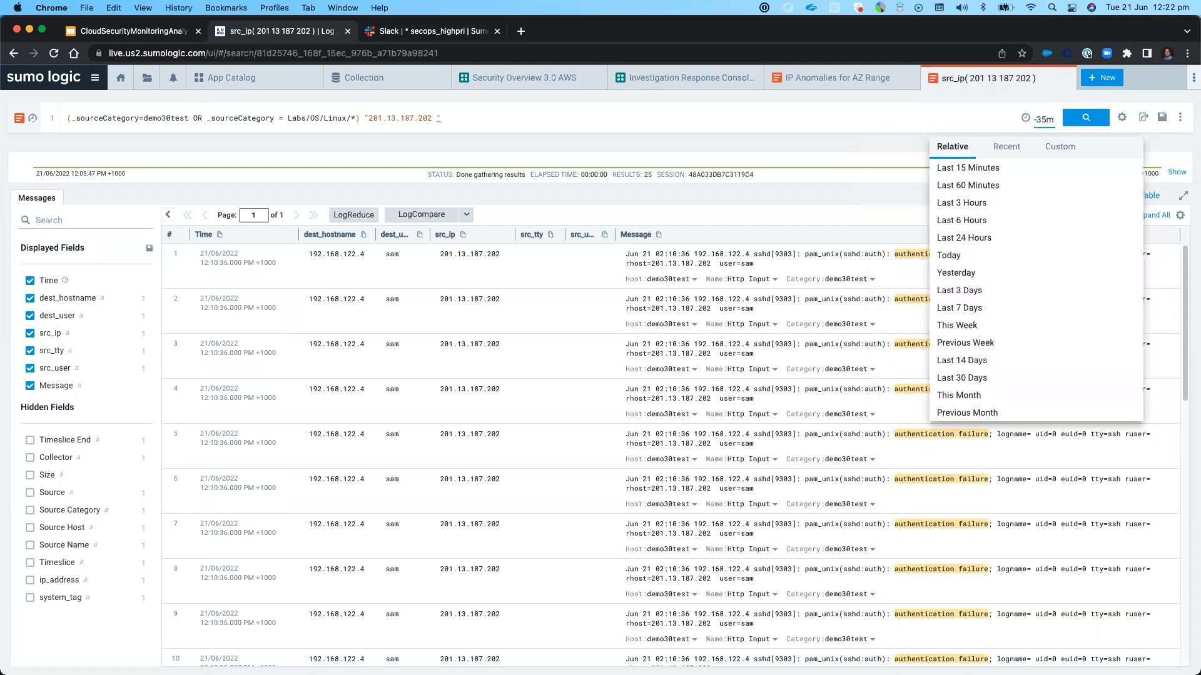
key("Return")
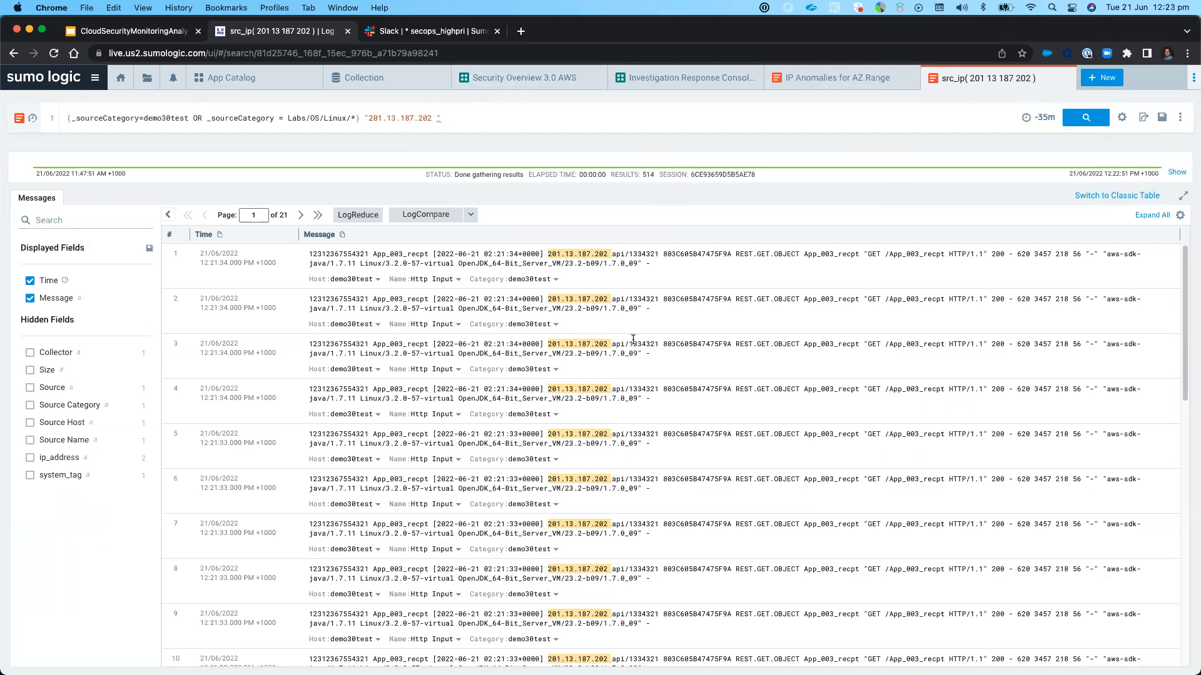
Skim the returned messages and group them into signatures with LogReduce
scroll(633, 339, "down", 8)
scroll(632, 352, "up", 5)
scroll(633, 353, "up", 4)
left_click(254, 215)
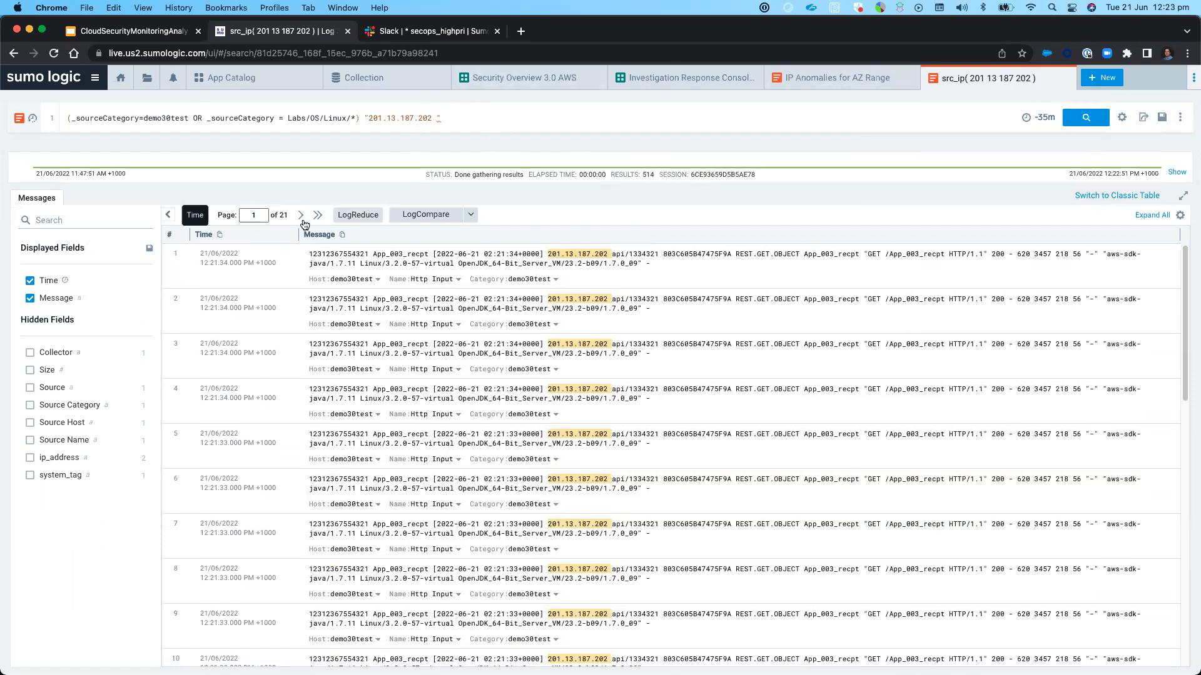
left_click(354, 216)
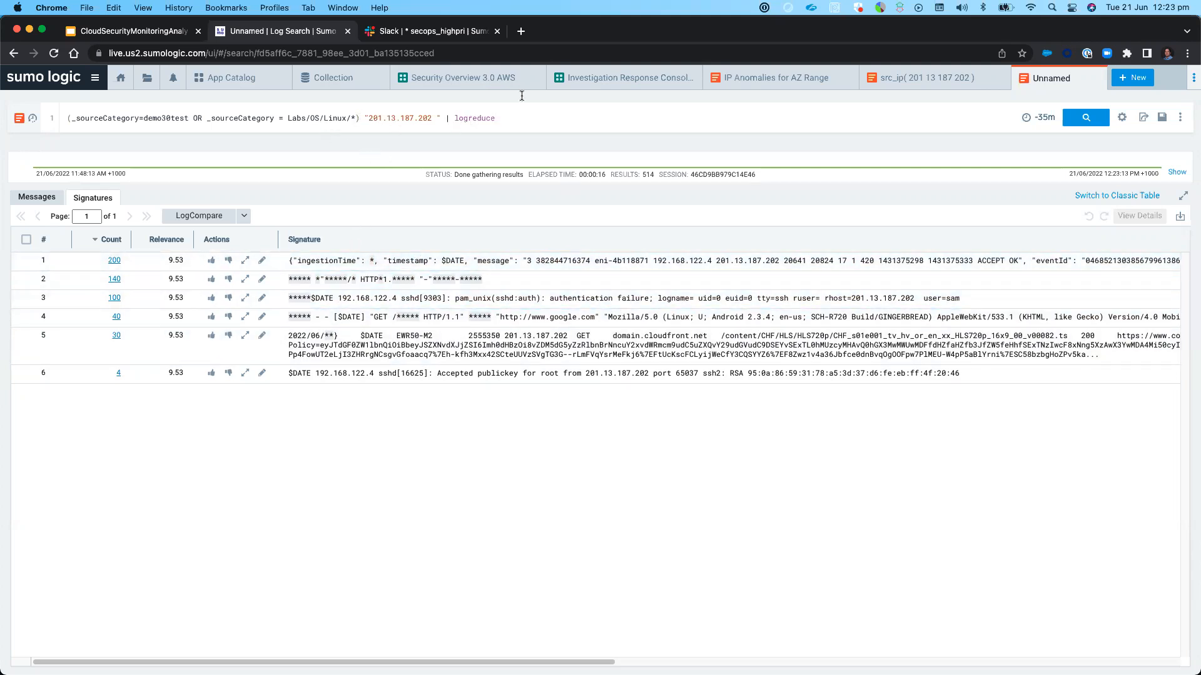
Return to the src_ip search and replace its source category scope with the * wildcard
left_click(917, 79)
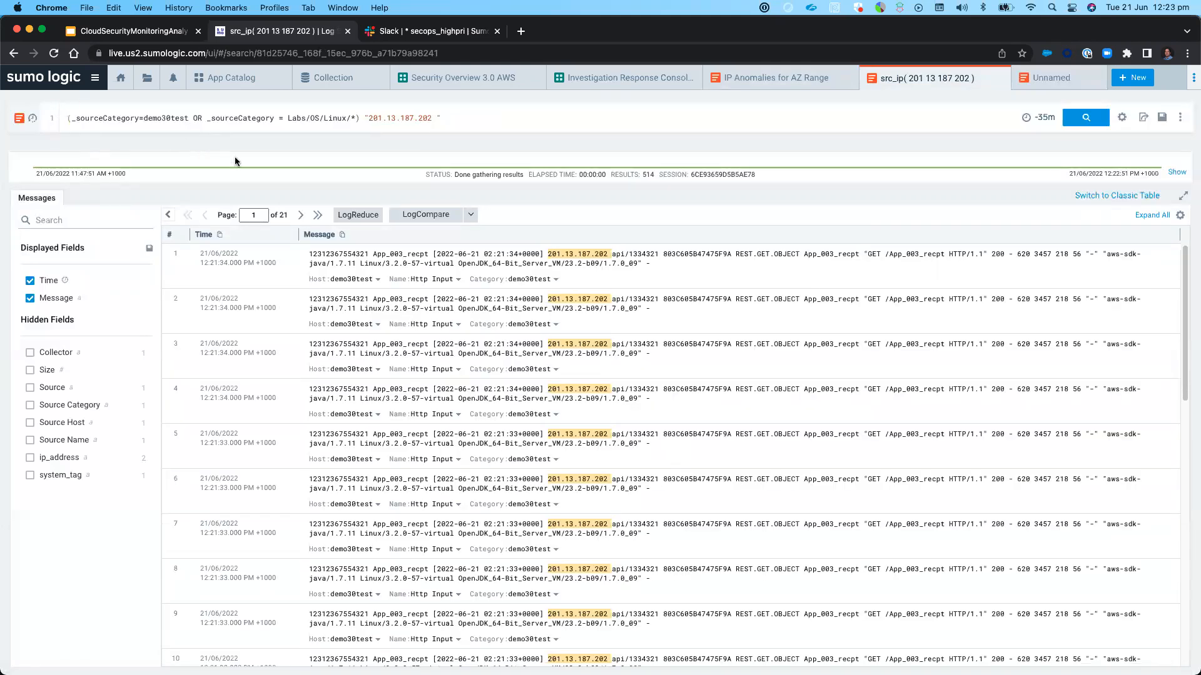
key("Delete")
key("Delete")
key("Delete")
key("Delete")
key("Delete")
key("Delete")
key("Delete")
key("Delete")
key("Delete")
key("Delete")
key("Delete")
key("Delete")
key("Delete")
key("Delete")
key("Delete")
key("Delete")
key("Delete")
key("Delete")
key("Delete")
key("Delete")
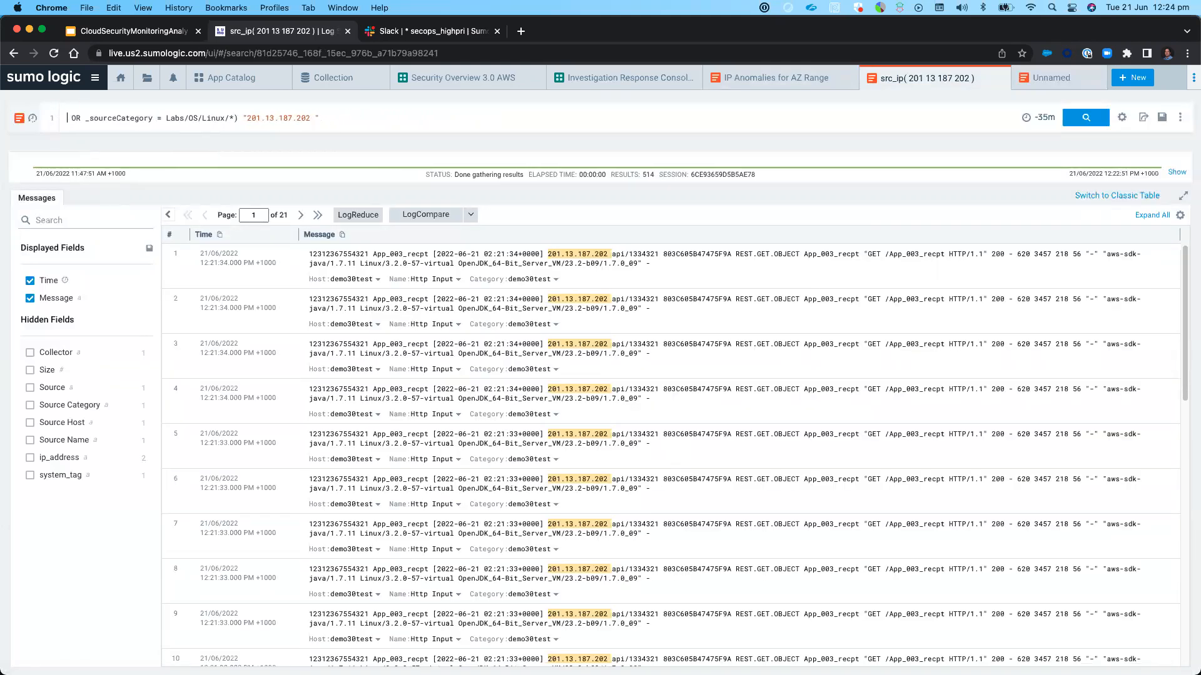
key("Delete")
key("Delete")
key("Delete")
key("Delete")
key("Delete")
key("Delete")
key("Delete")
key("Delete")
key("Delete")
key("Delete")
key("Delete")
key("Delete")
key("Delete")
key("Delete")
key("Delete")
key("Delete")
key("Delete")
key("Delete")
key("Delete")
key("Delete")
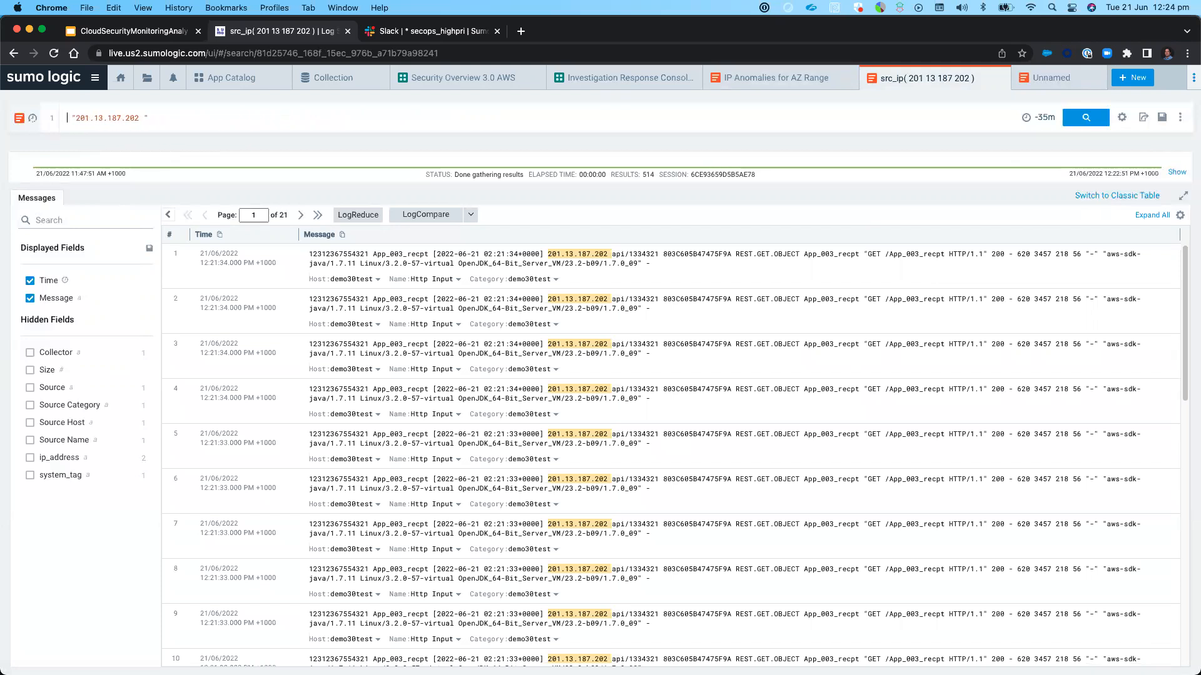
type("*")
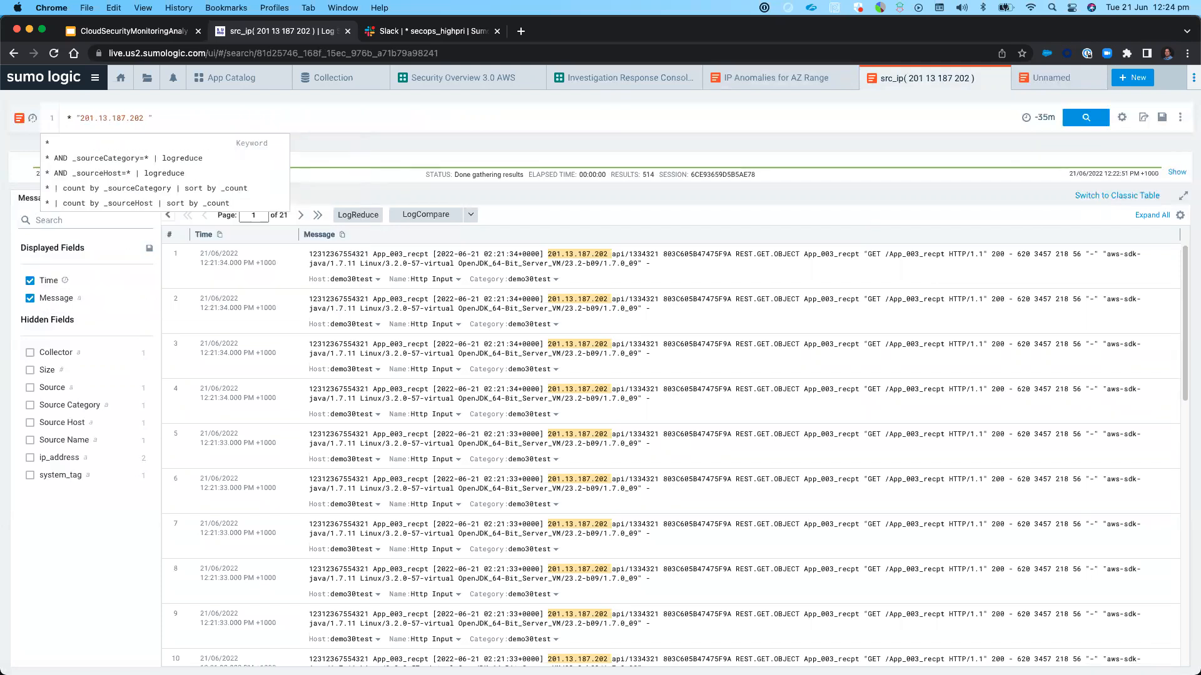
Remove the trailing space inside the quoted IP so the query reads * "201.13.187.202", and run the search
key("Right")
key("Right")
key("Right")
key("Right")
key("Right")
key("Right")
key("Right")
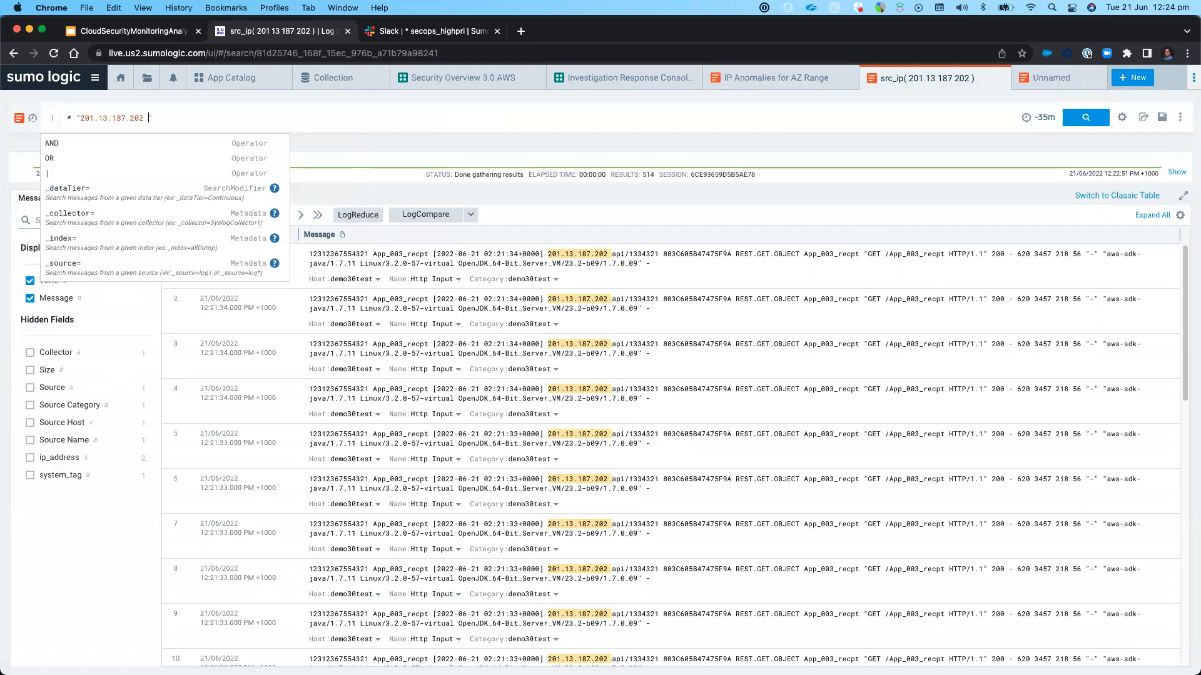
key("Delete")
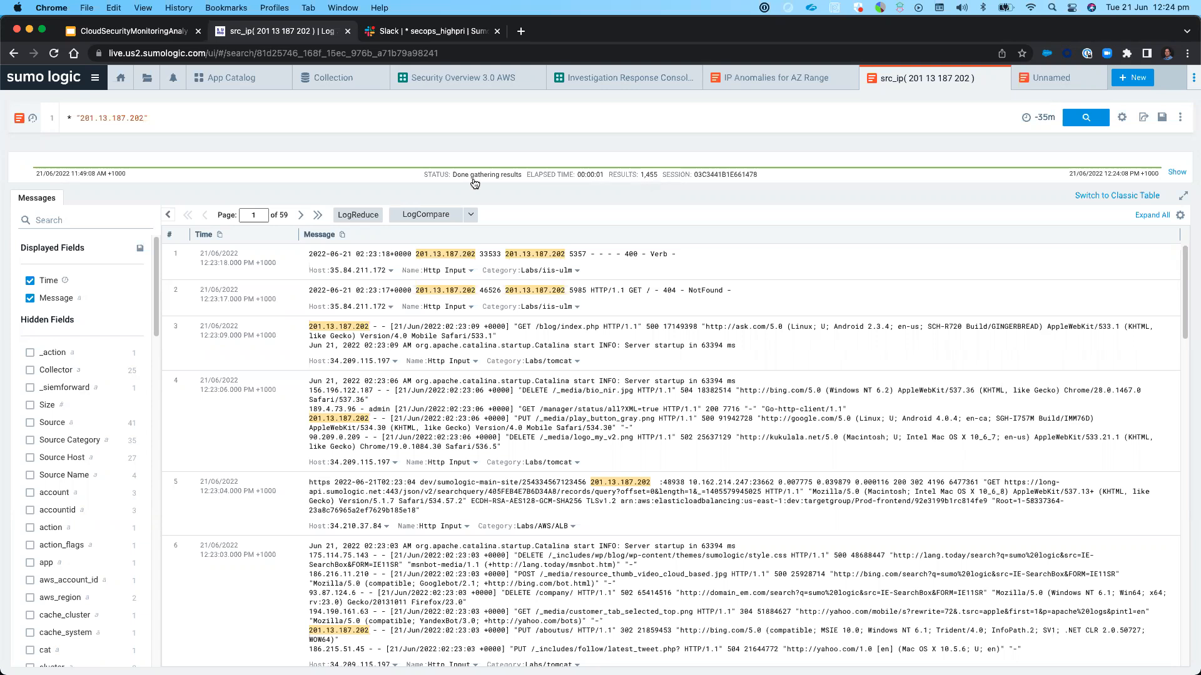
Run LogReduce on the broadened IP search, sort the signatures by ascending count and review the rarest ones
left_click(358, 215)
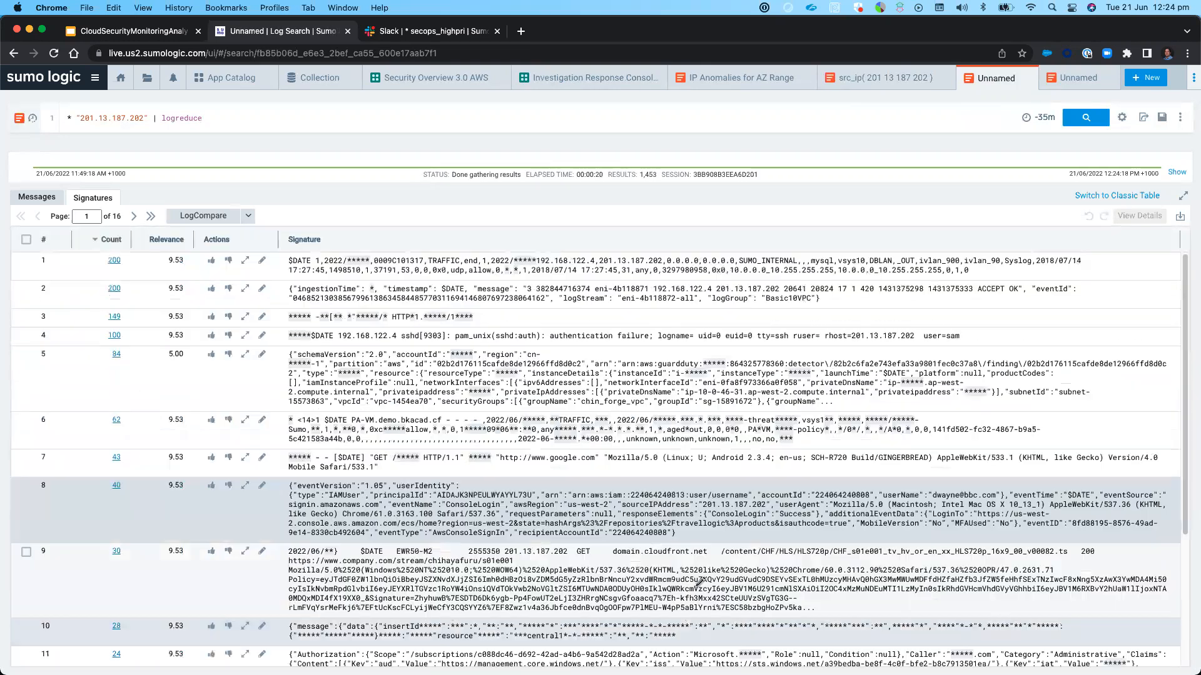
left_click(108, 240)
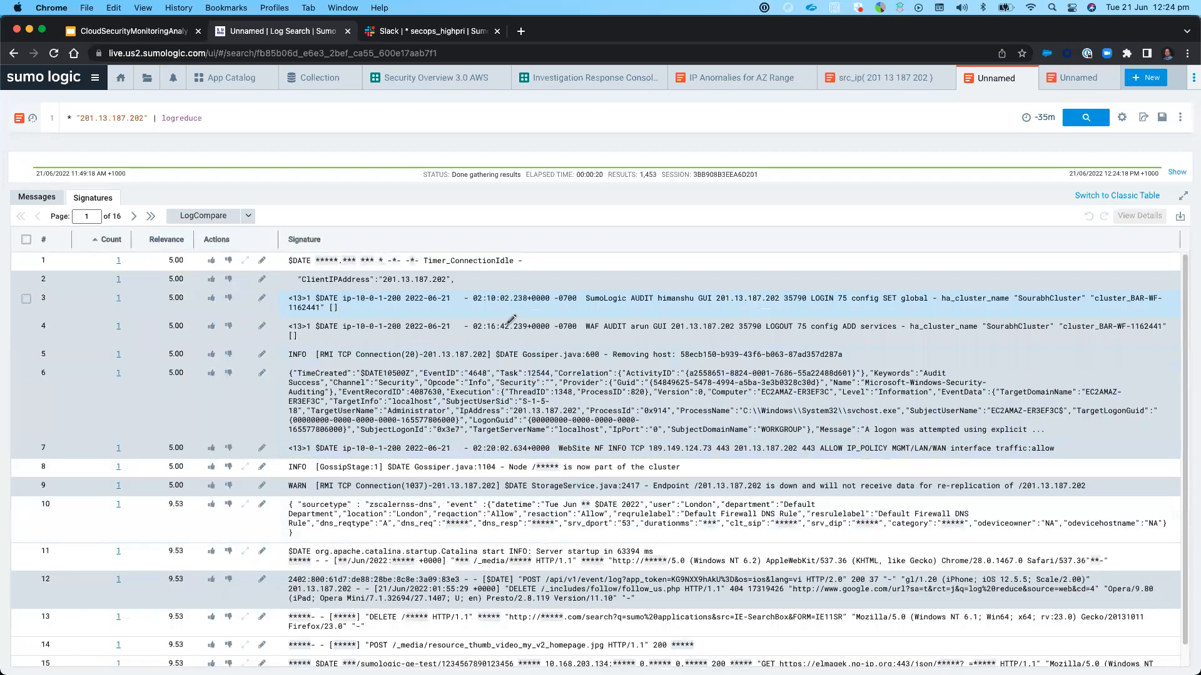
scroll(583, 420, "down", 1)
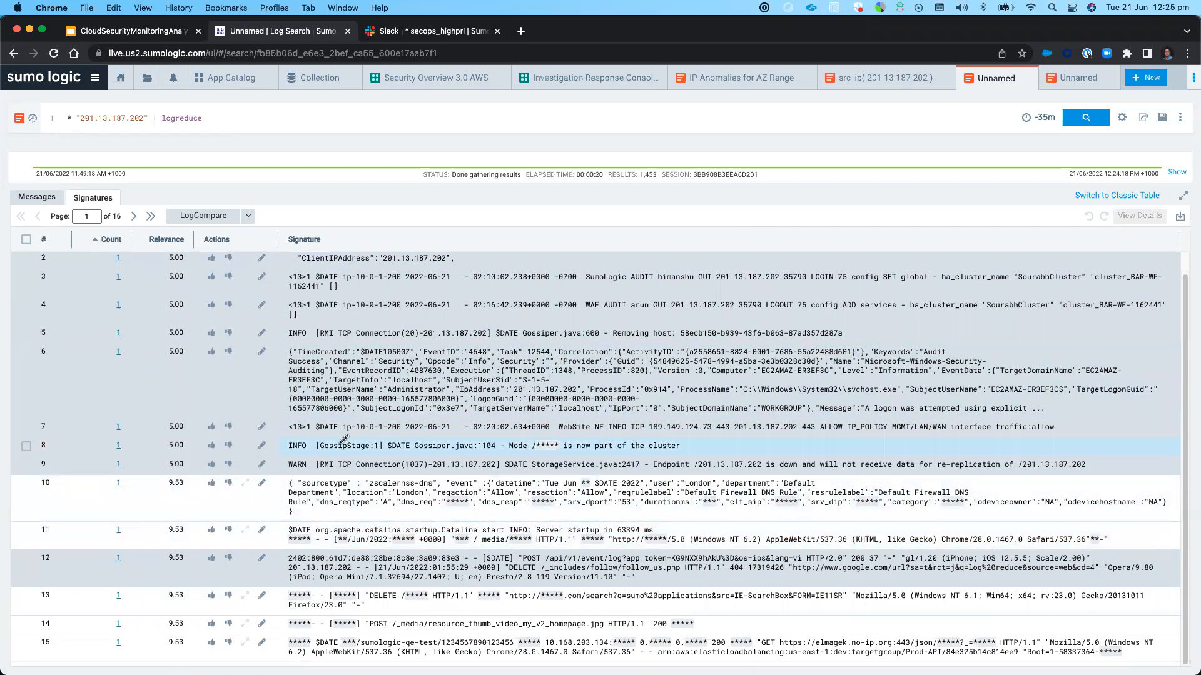
scroll(194, 351, "up", 1)
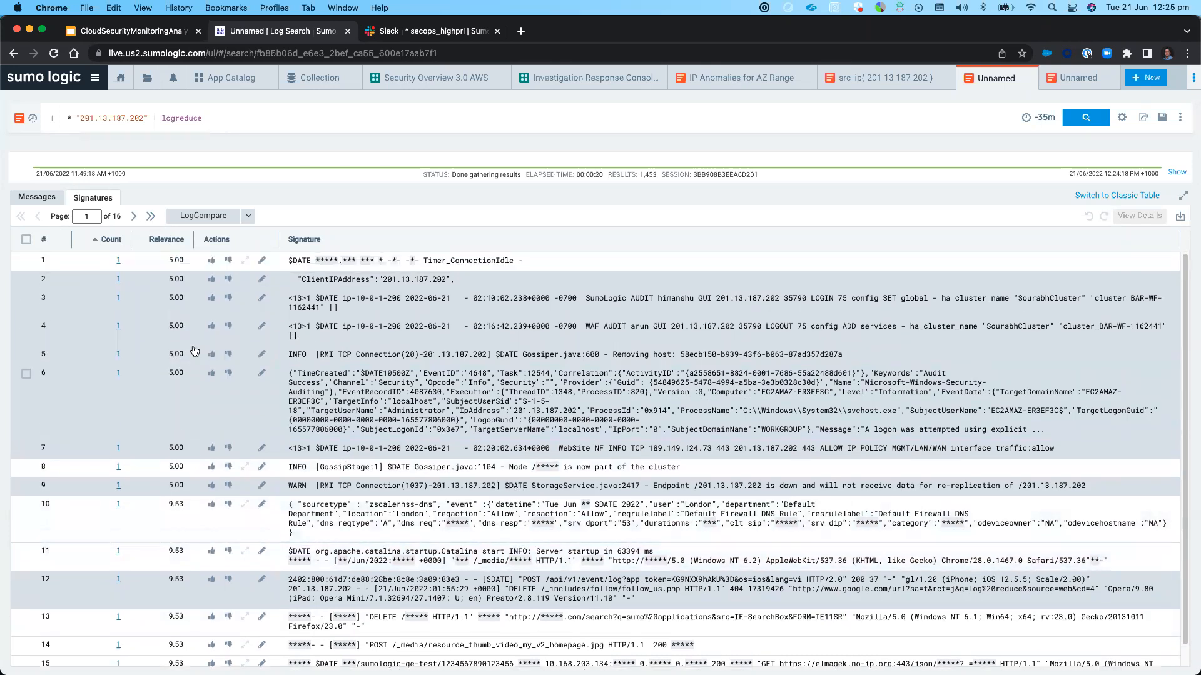
Review the signatures on the second page of the LogReduce results
left_click(133, 216)
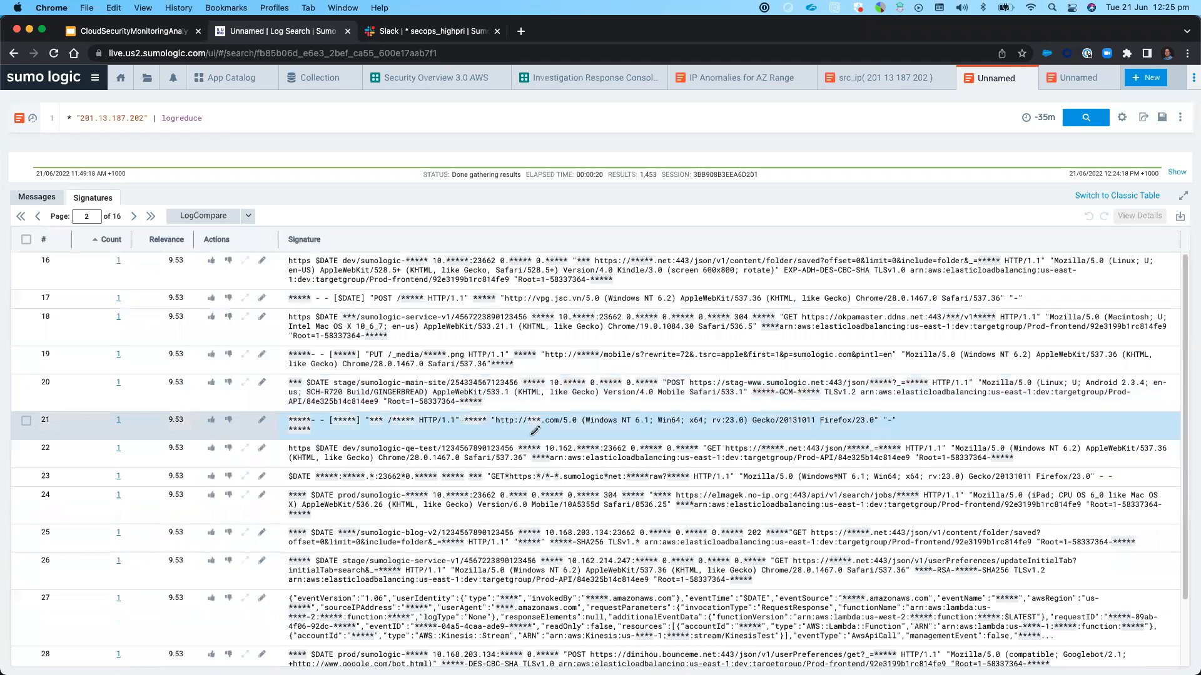
scroll(535, 431, "down", 3)
scroll(536, 417, "up", 3)
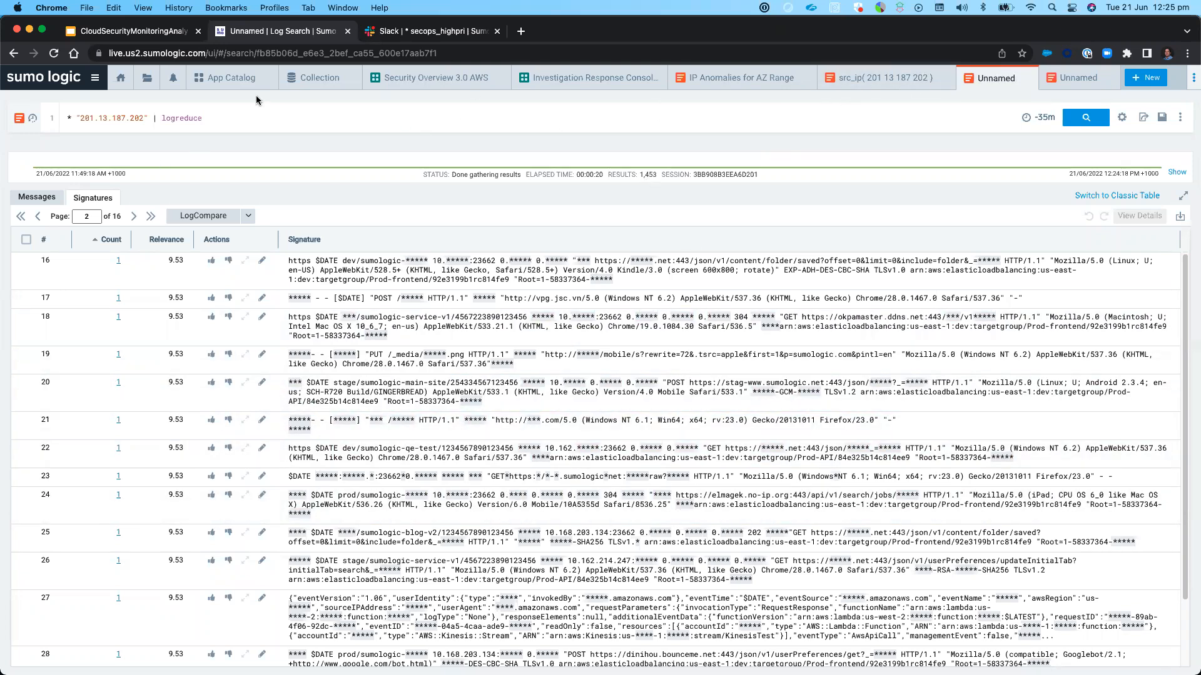
Return to the Sumo Logic home page and open the Telemetry Diagram.png bookmark from the Demo folder in a new browser tab
left_click(121, 77)
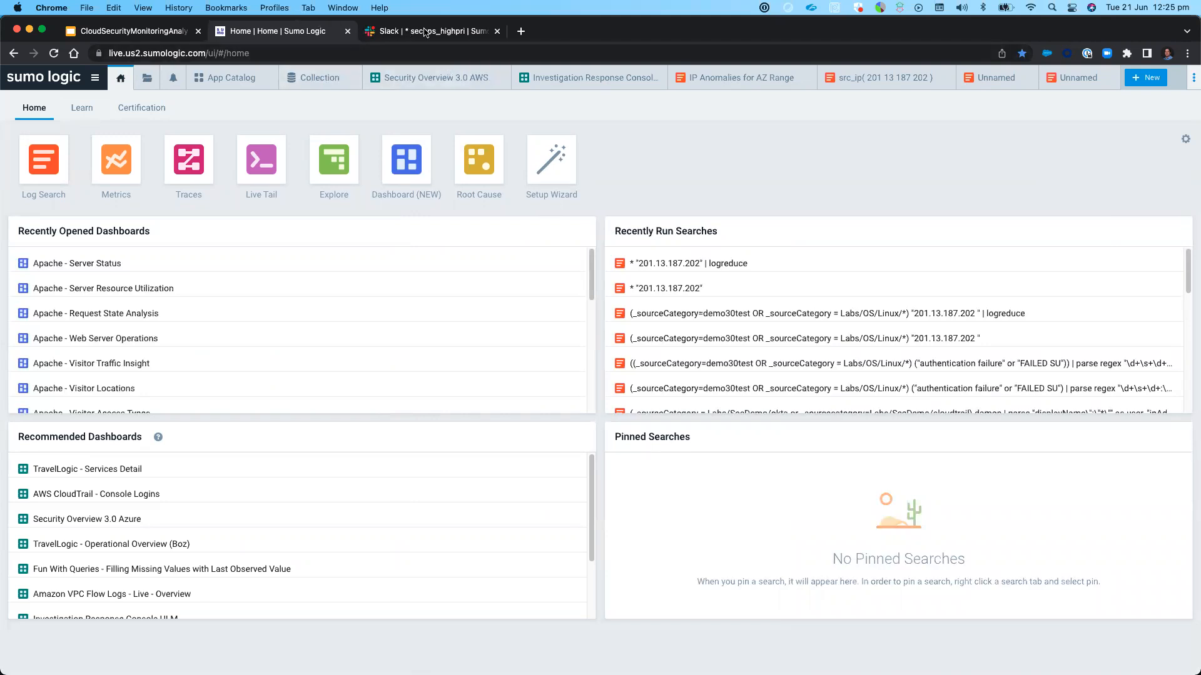
left_click(521, 31)
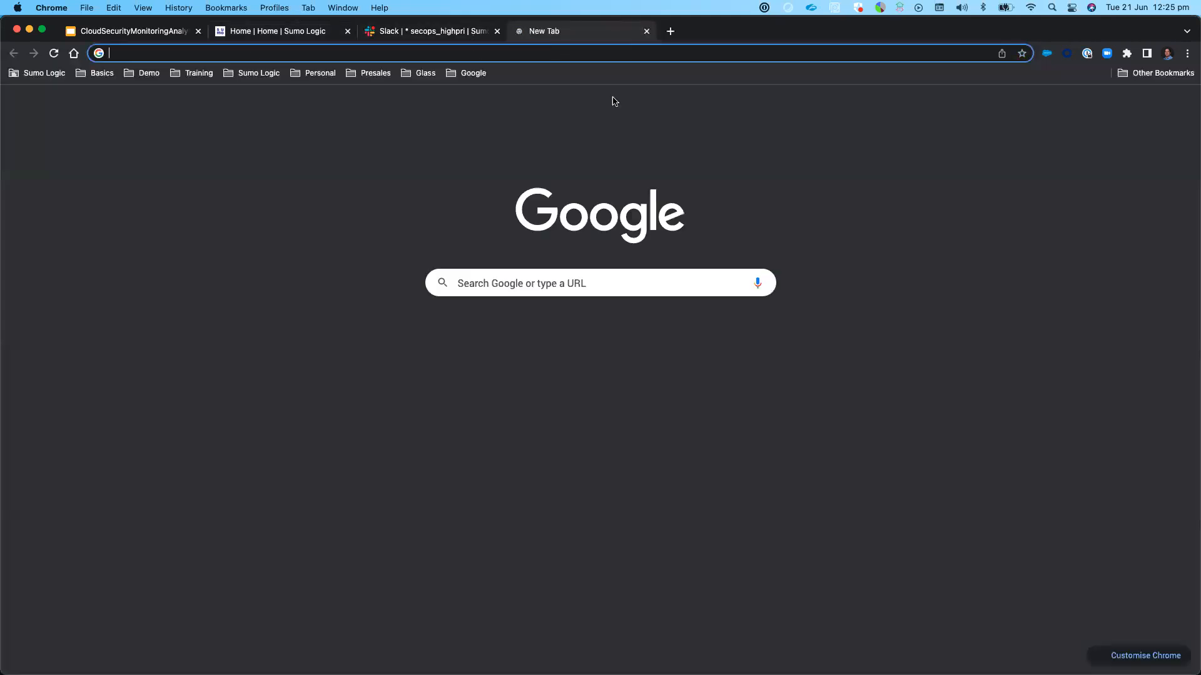
left_click(130, 77)
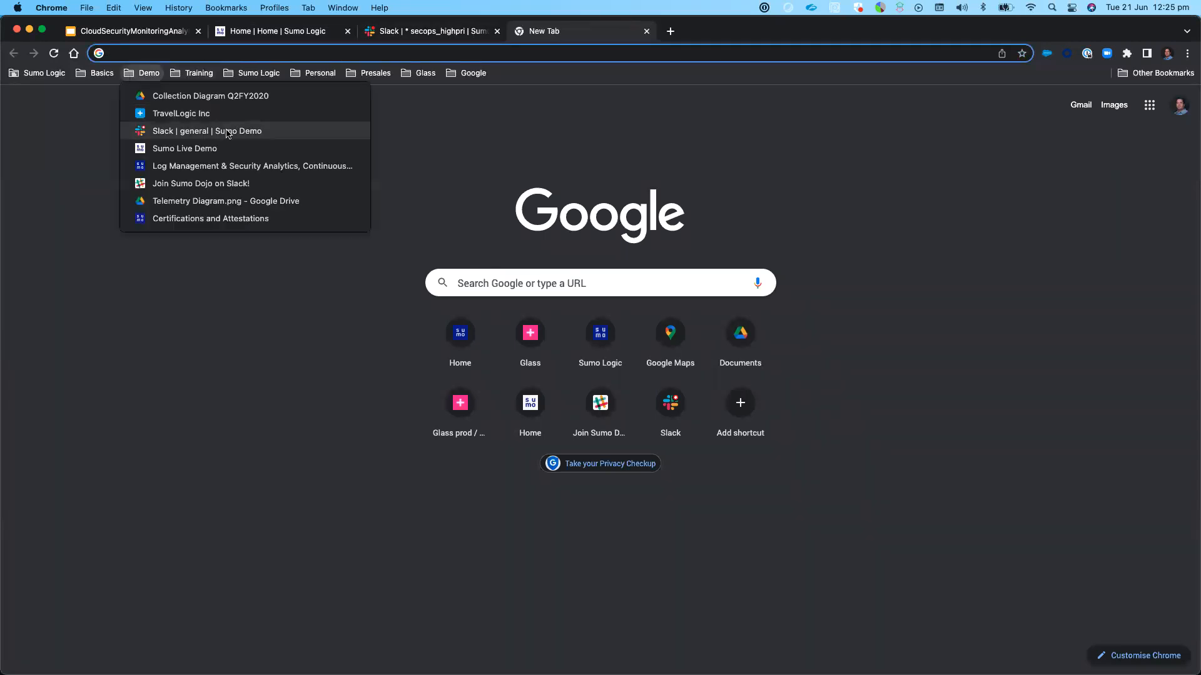
left_click(200, 200)
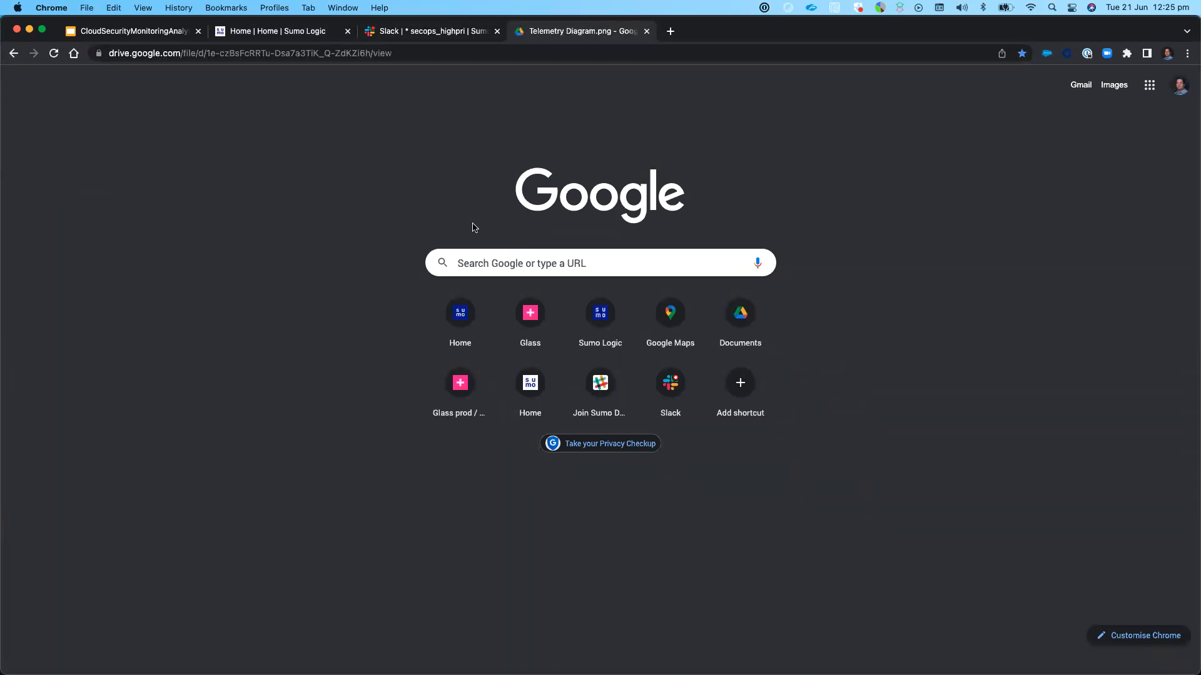